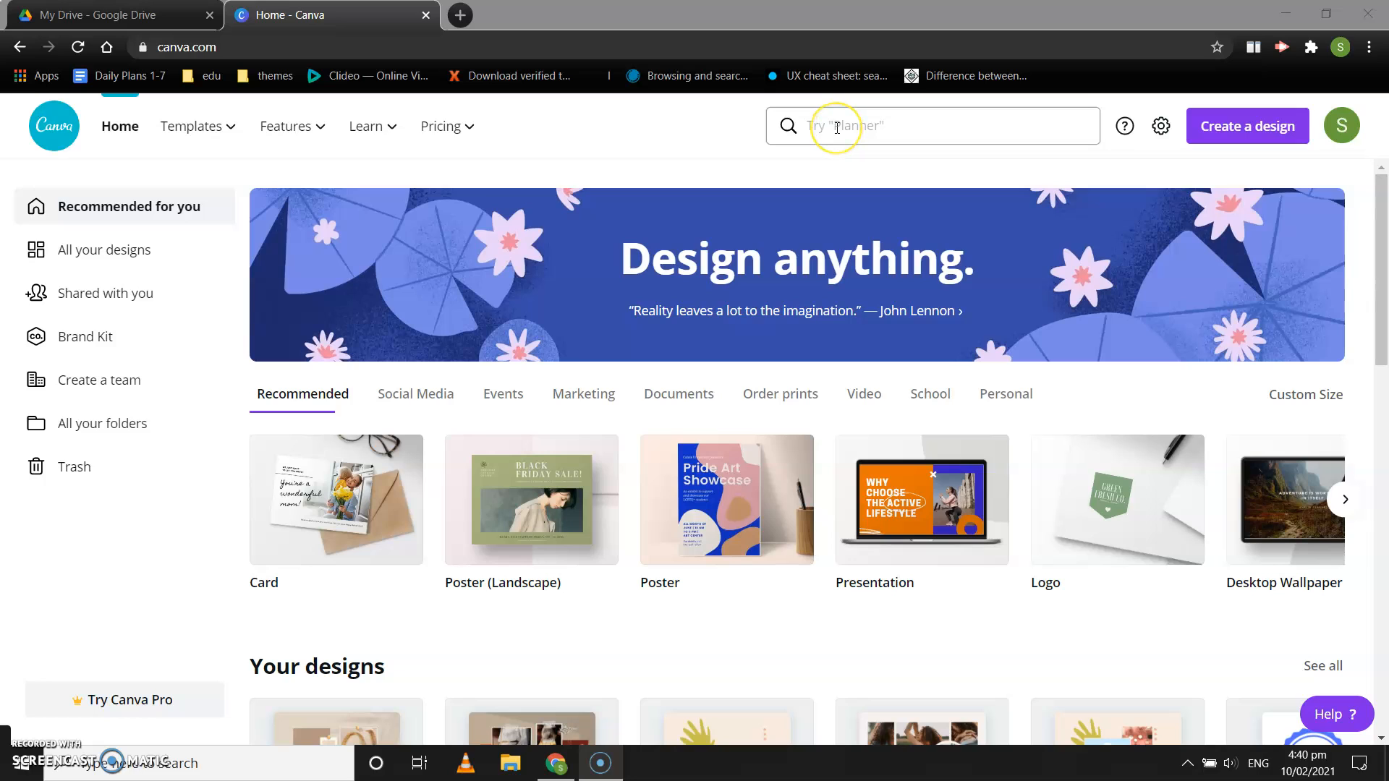
# Step: Search for "photo collage" and open the Photo Collage (25 × 20 cm) template category
pyautogui.click(837, 128)
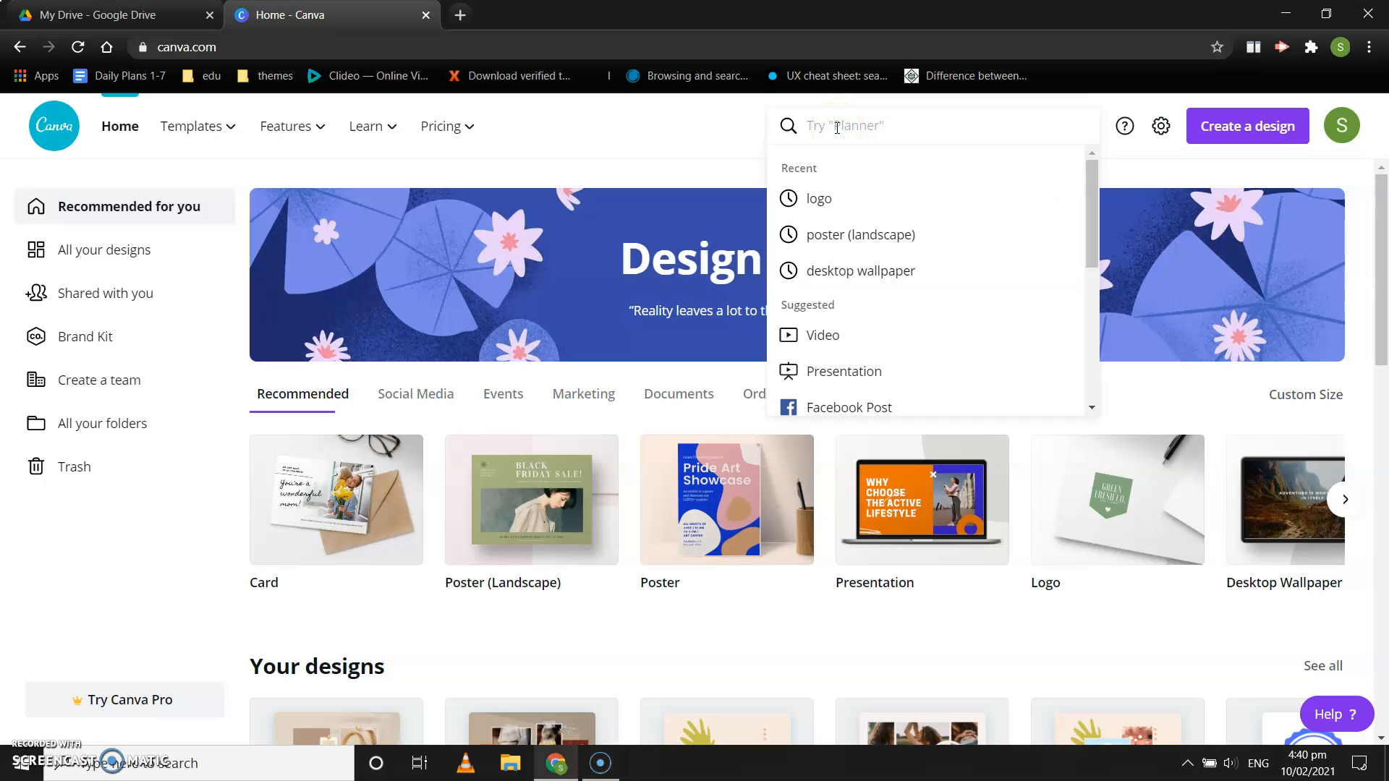
pyautogui.write('ph')
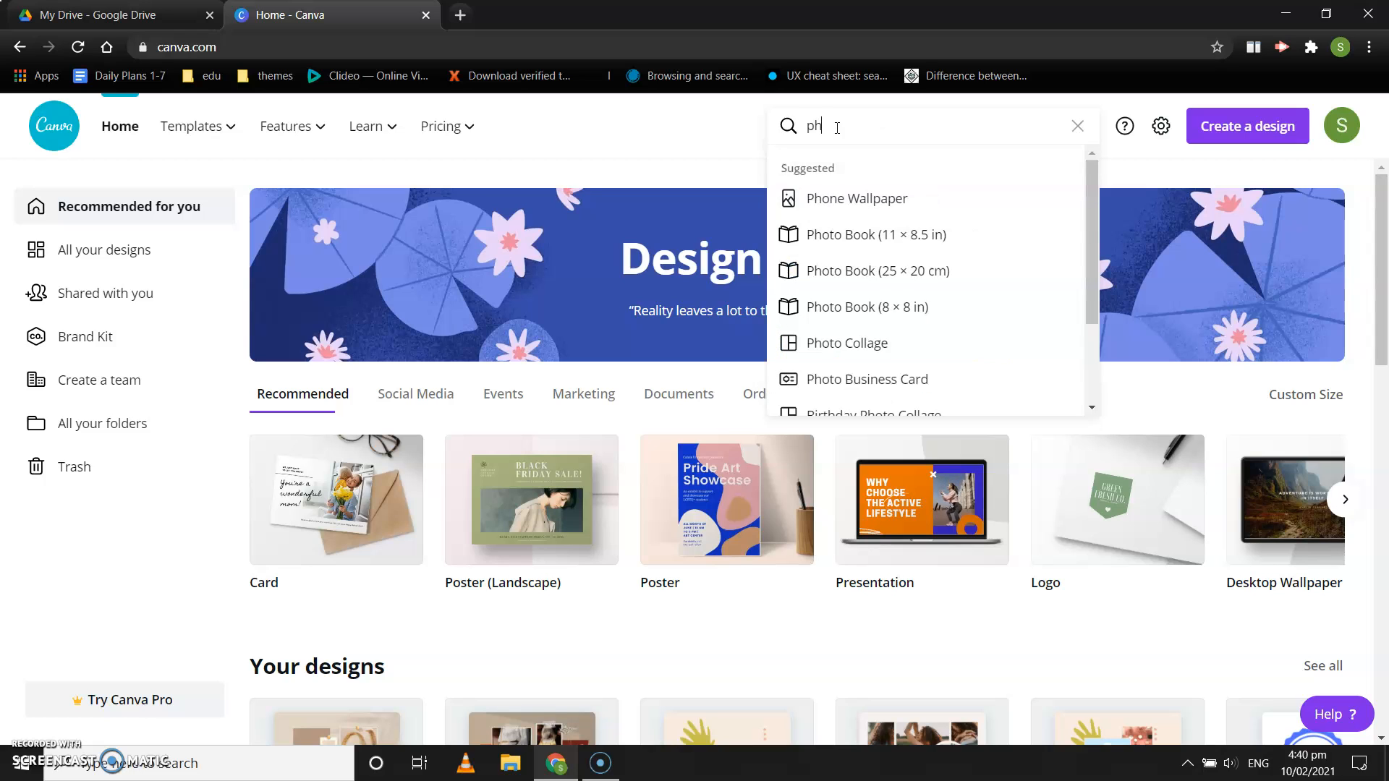
pyautogui.write('oto colla')
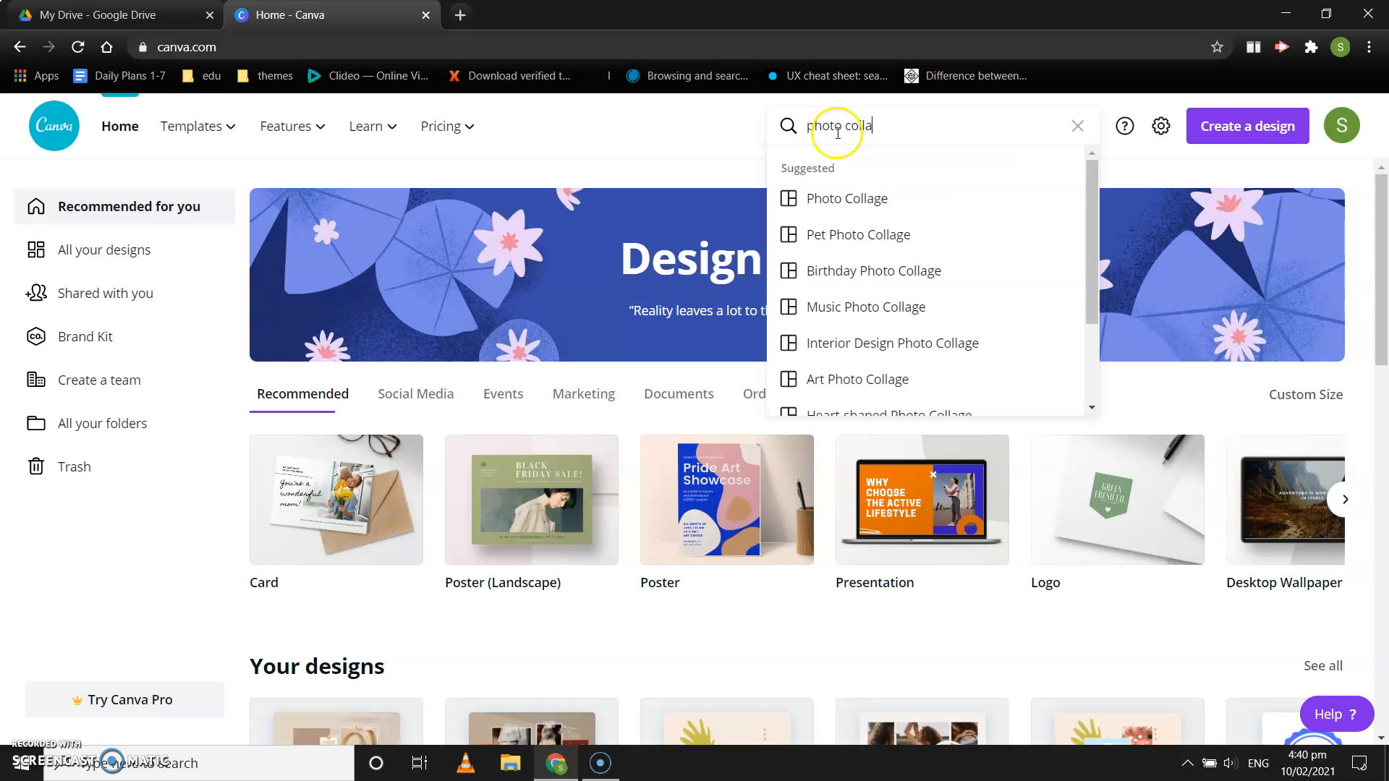
pyautogui.click(851, 205)
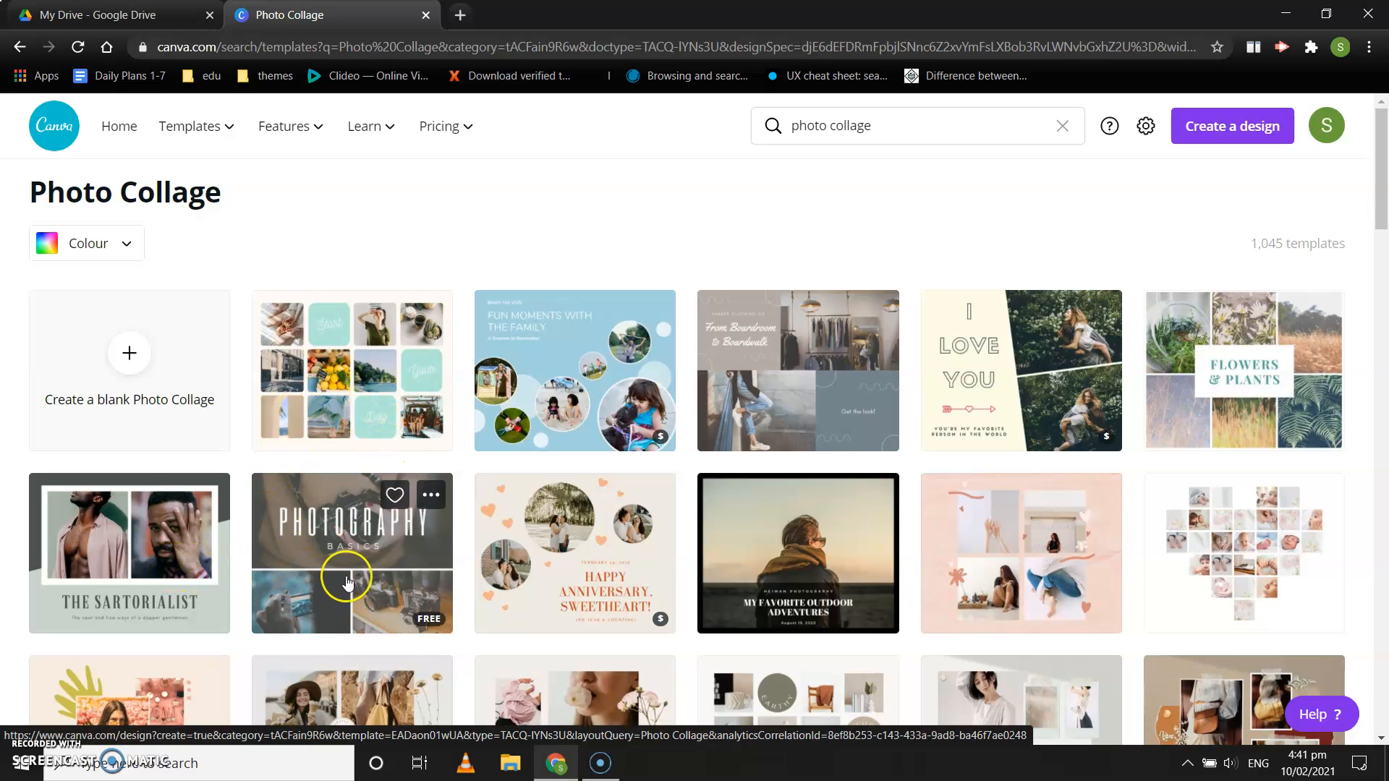
# Step: Look through the photo collage templates and open the free "From Boardroom to Boardwalk" design for editing
pyautogui.scroll(-2, 347, 579)
pyautogui.scroll(2, 347, 582)
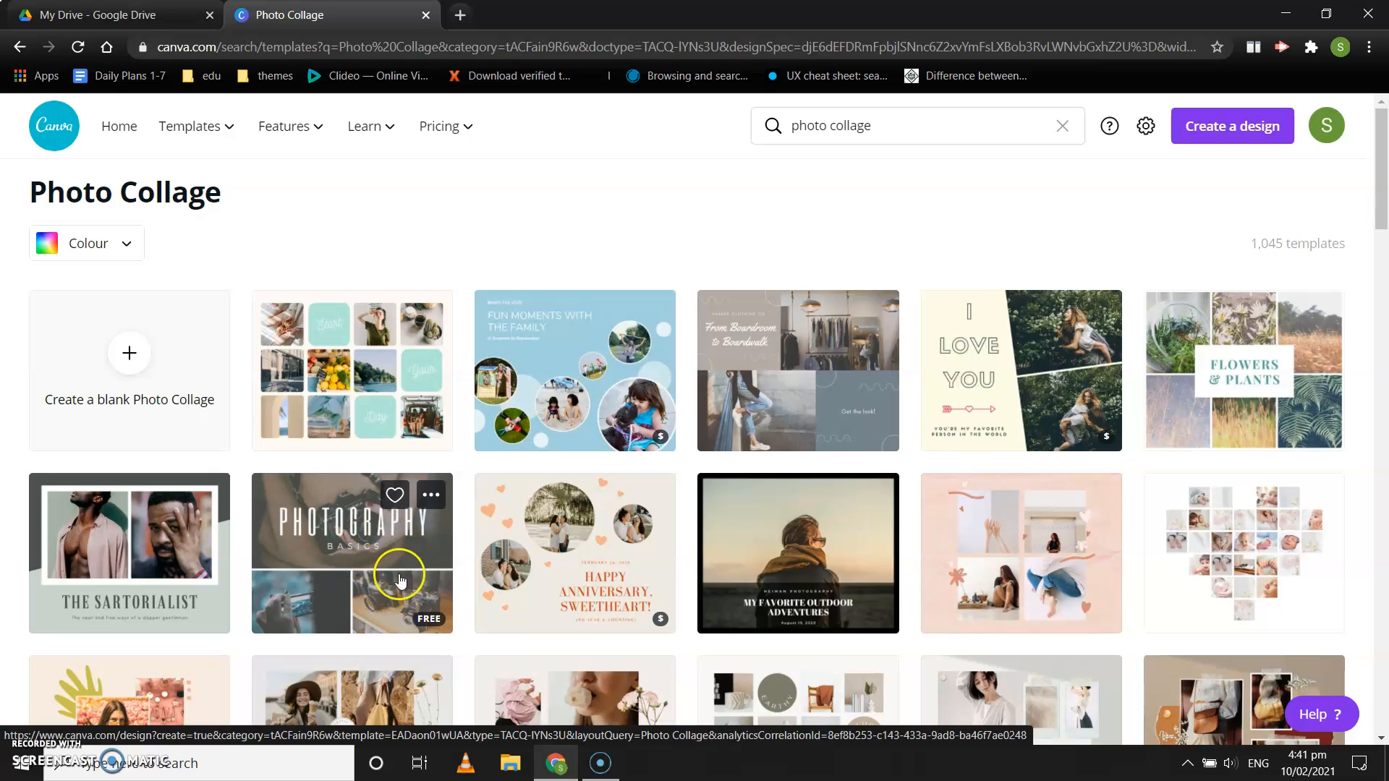
pyautogui.click(797, 380)
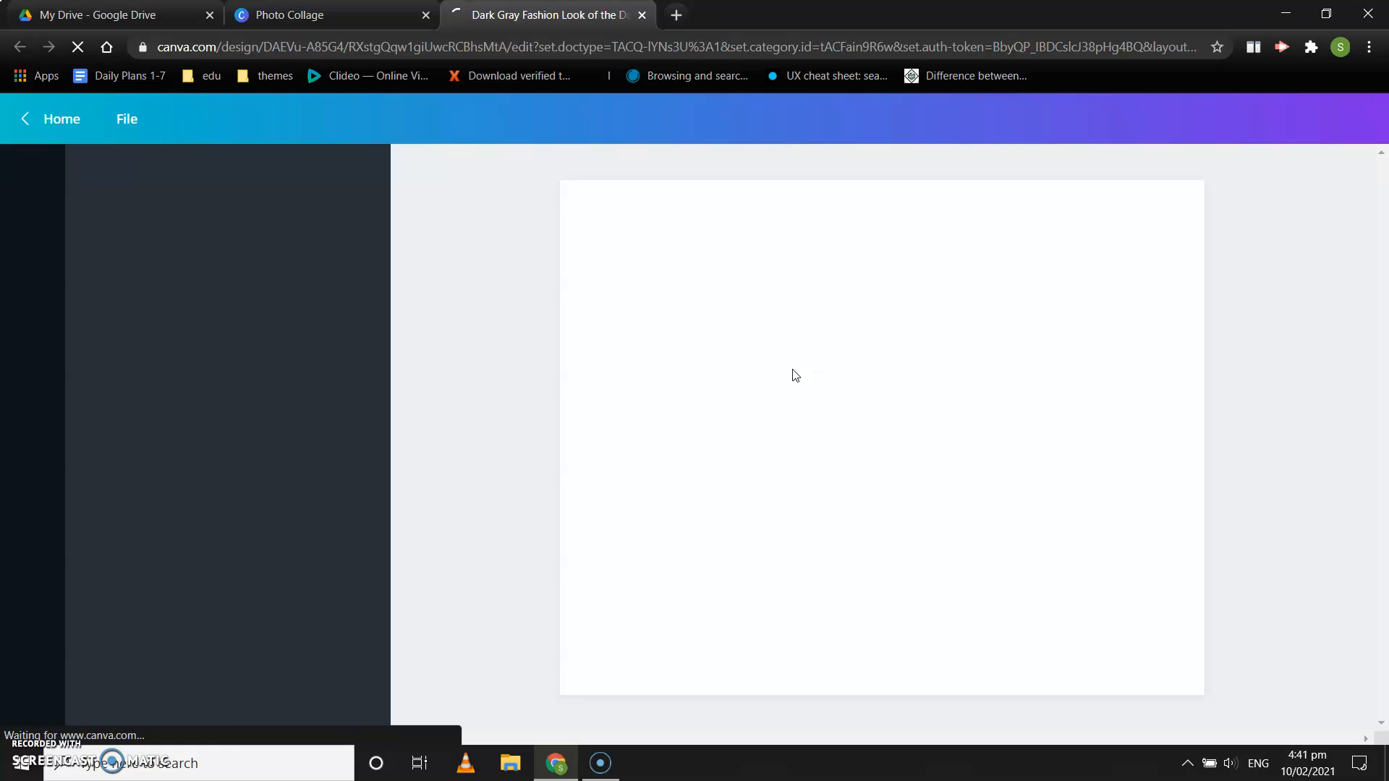
pyautogui.click(219, 762)
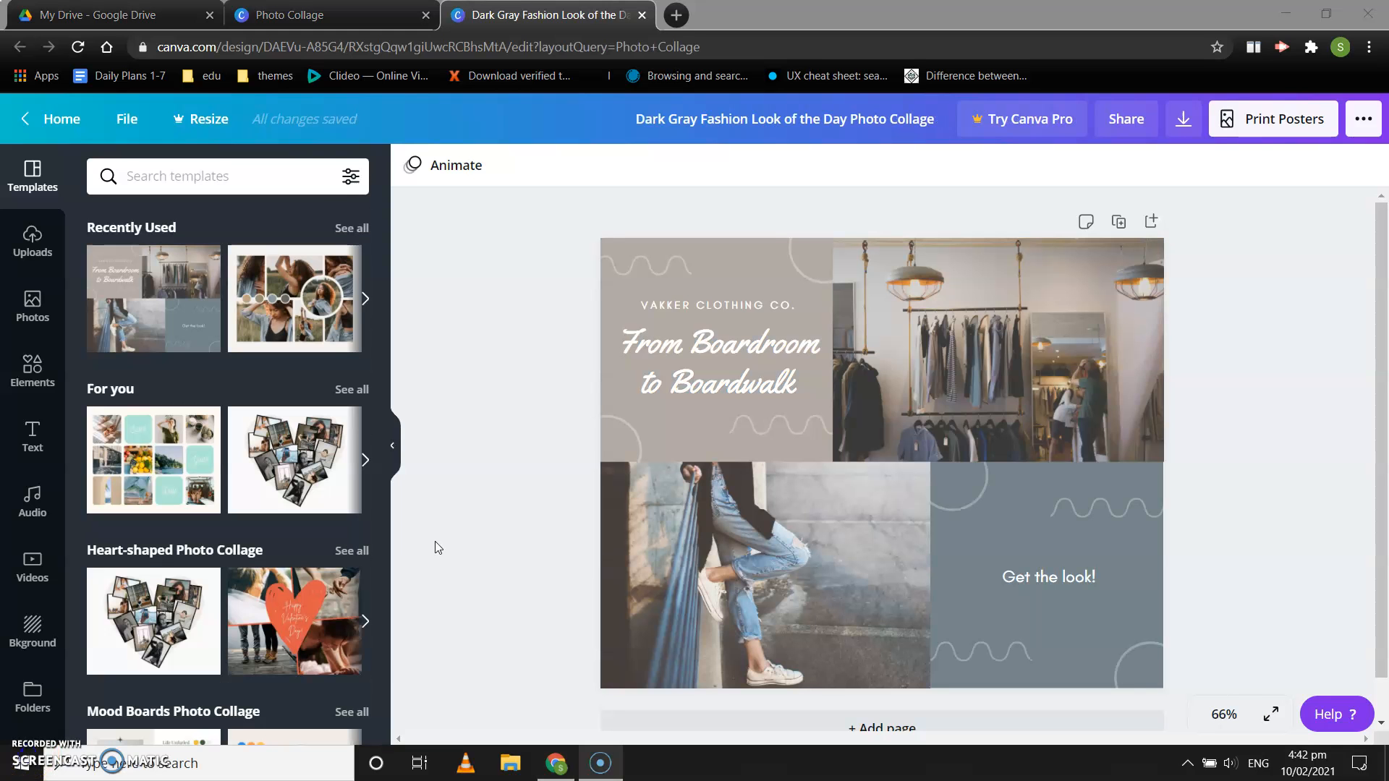
# Step: Select the clothes-rack photo in the collage and start a media upload from the device
pyautogui.click(991, 369)
pyautogui.click(862, 553)
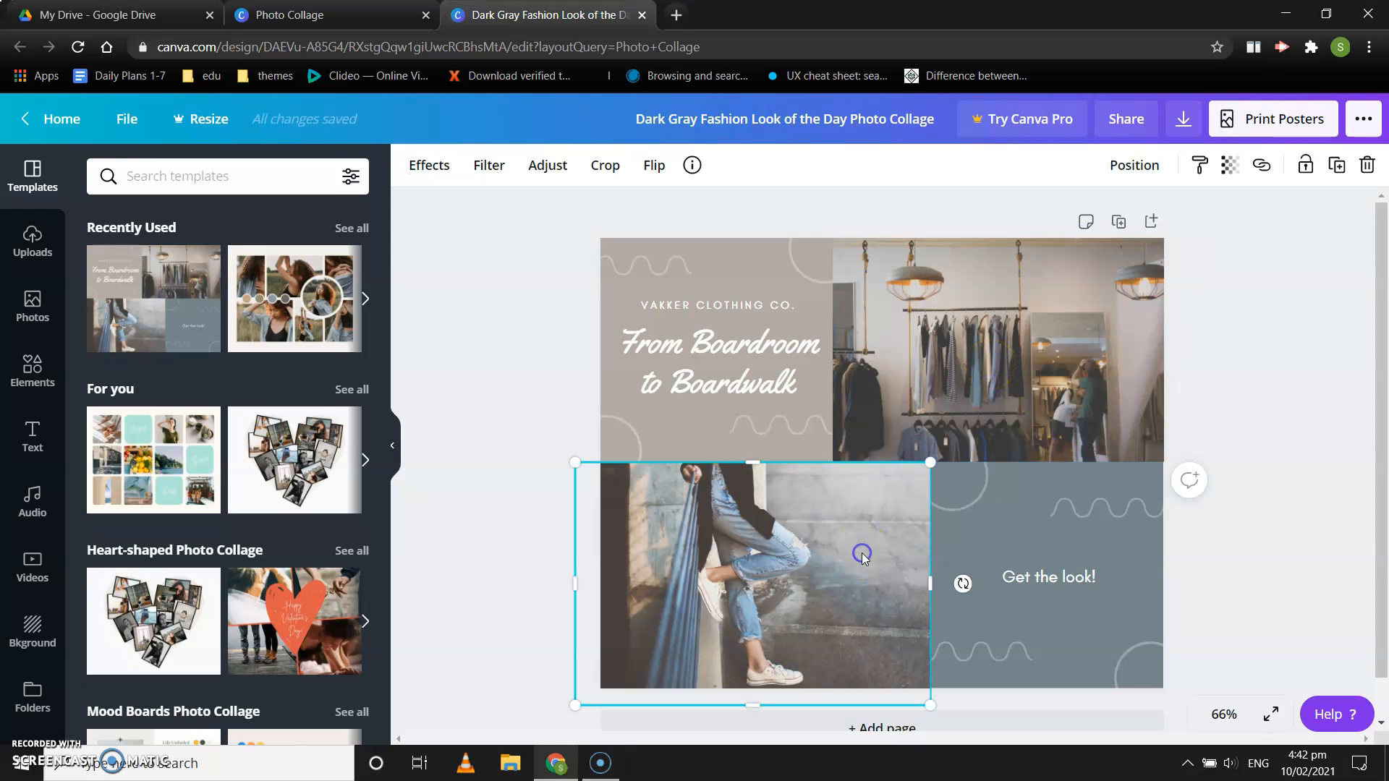
pyautogui.click(946, 387)
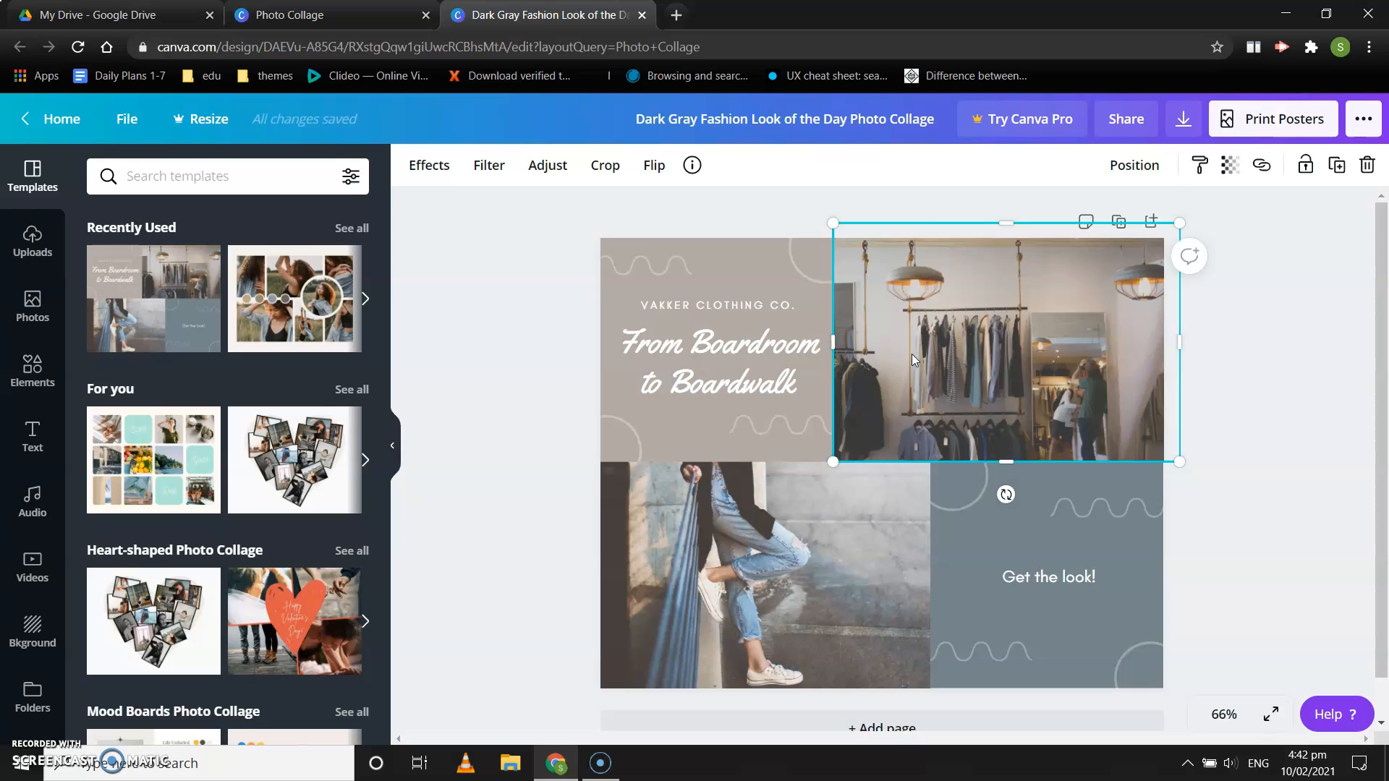
pyautogui.click(32, 249)
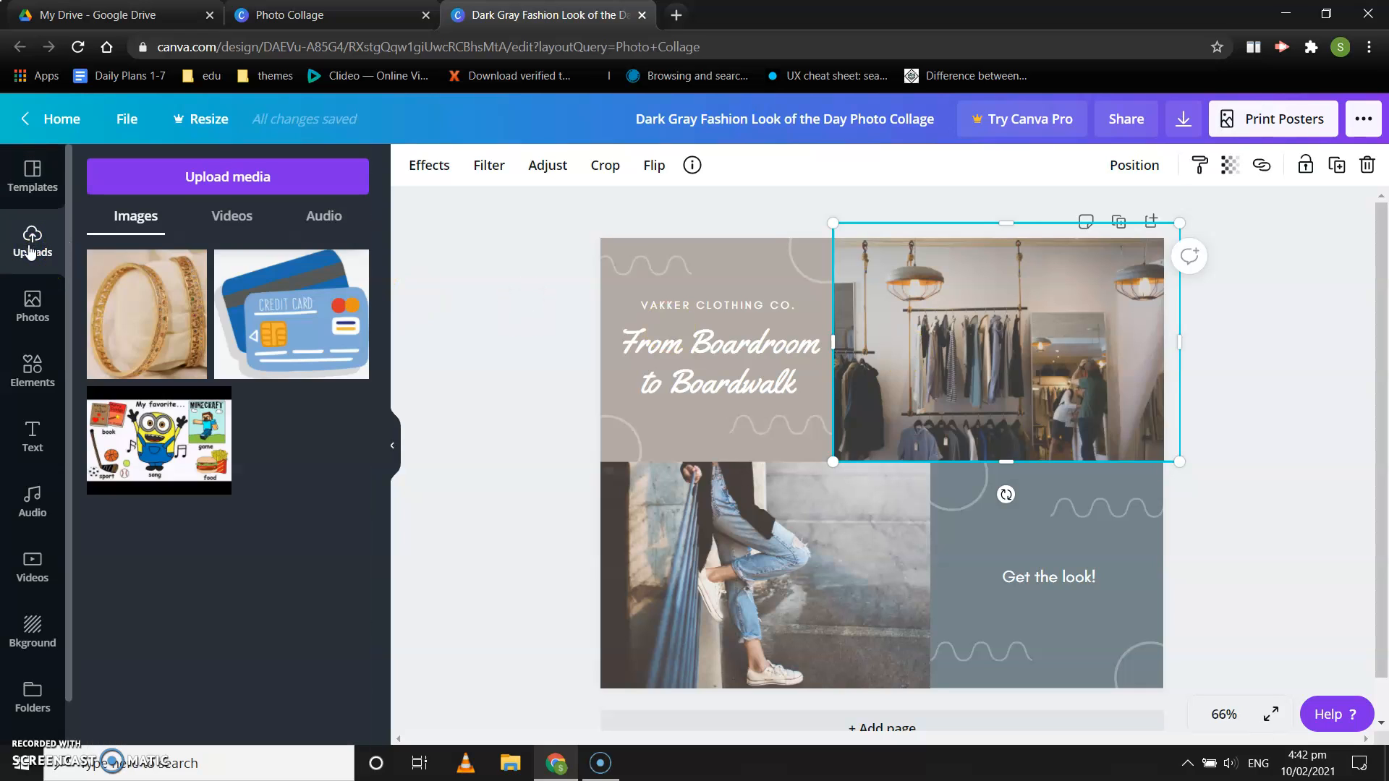
pyautogui.click(226, 178)
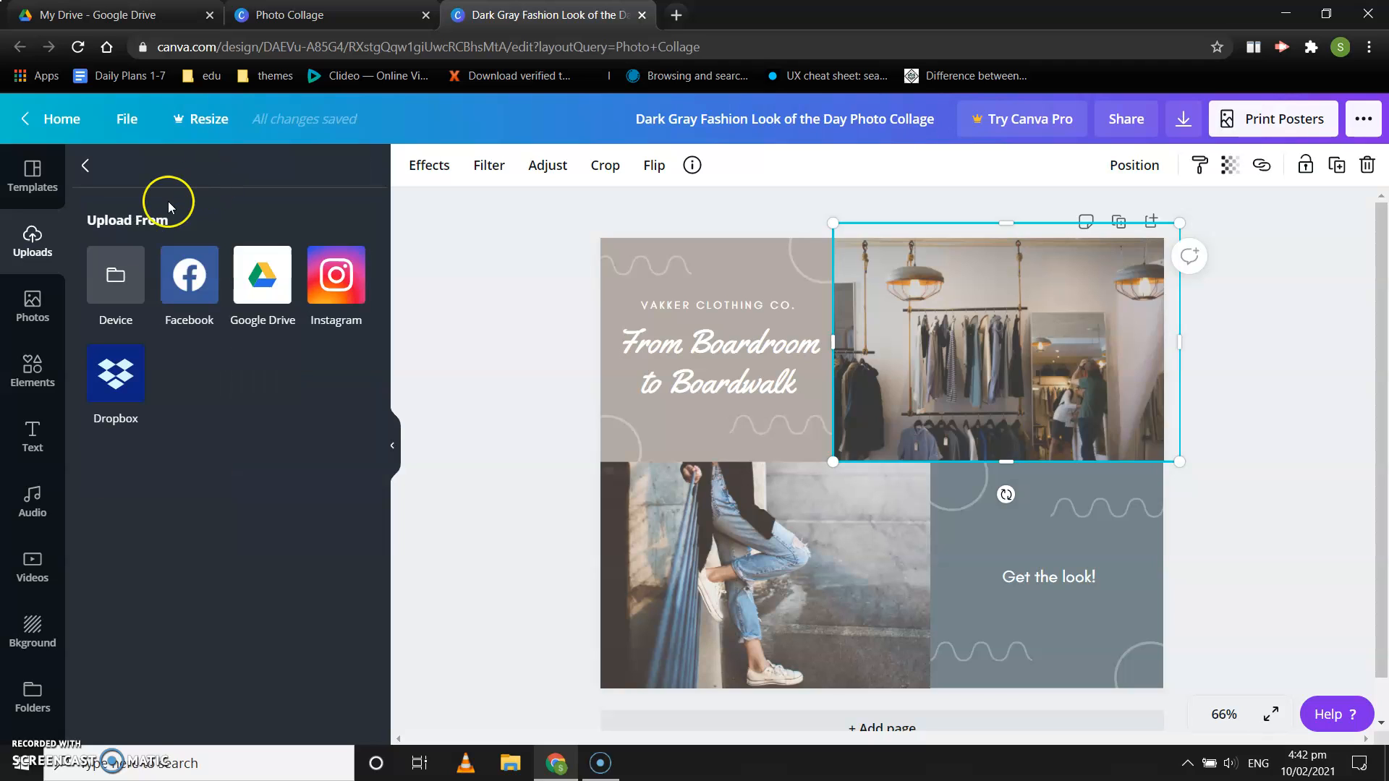
pyautogui.click(112, 280)
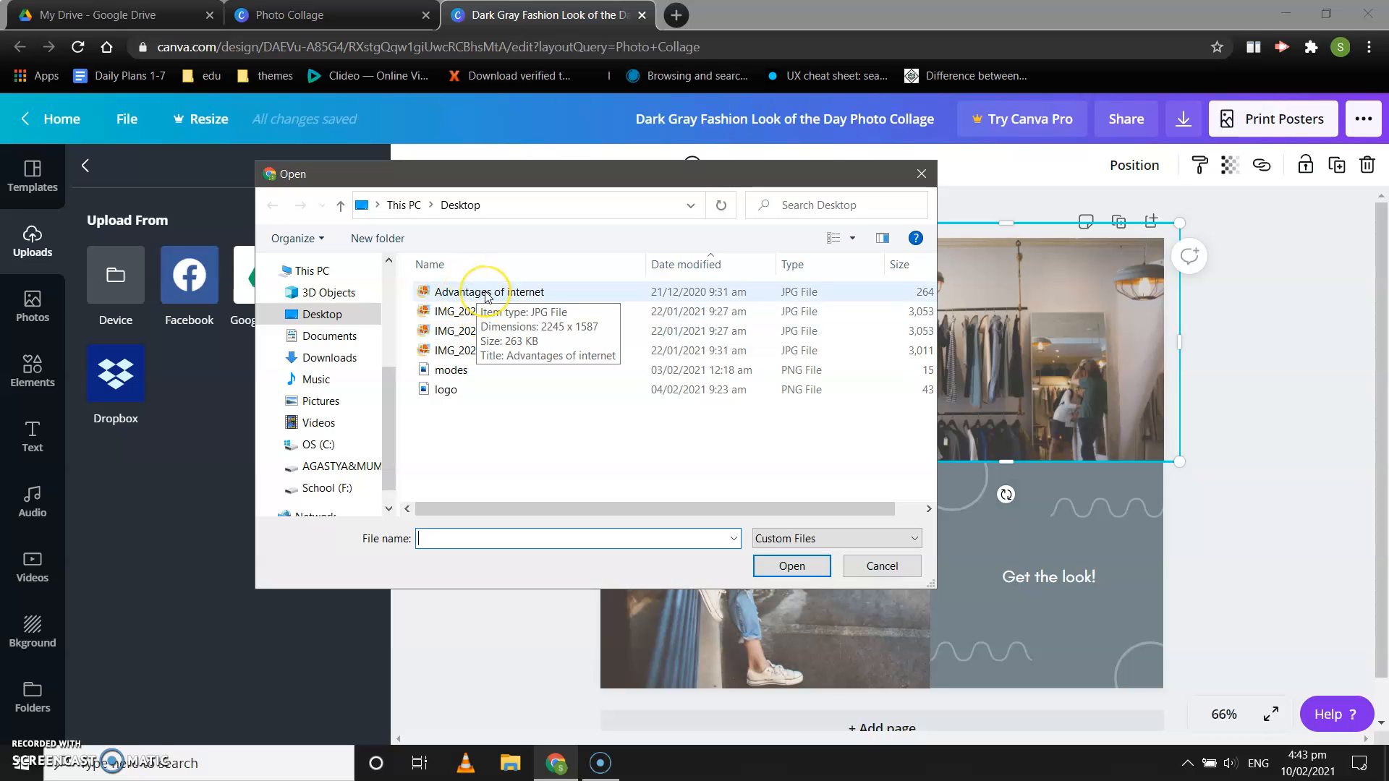
# Step: Browse the computer's folders for the photos and open Saved Pictures inside Pictures
pyautogui.click(324, 315)
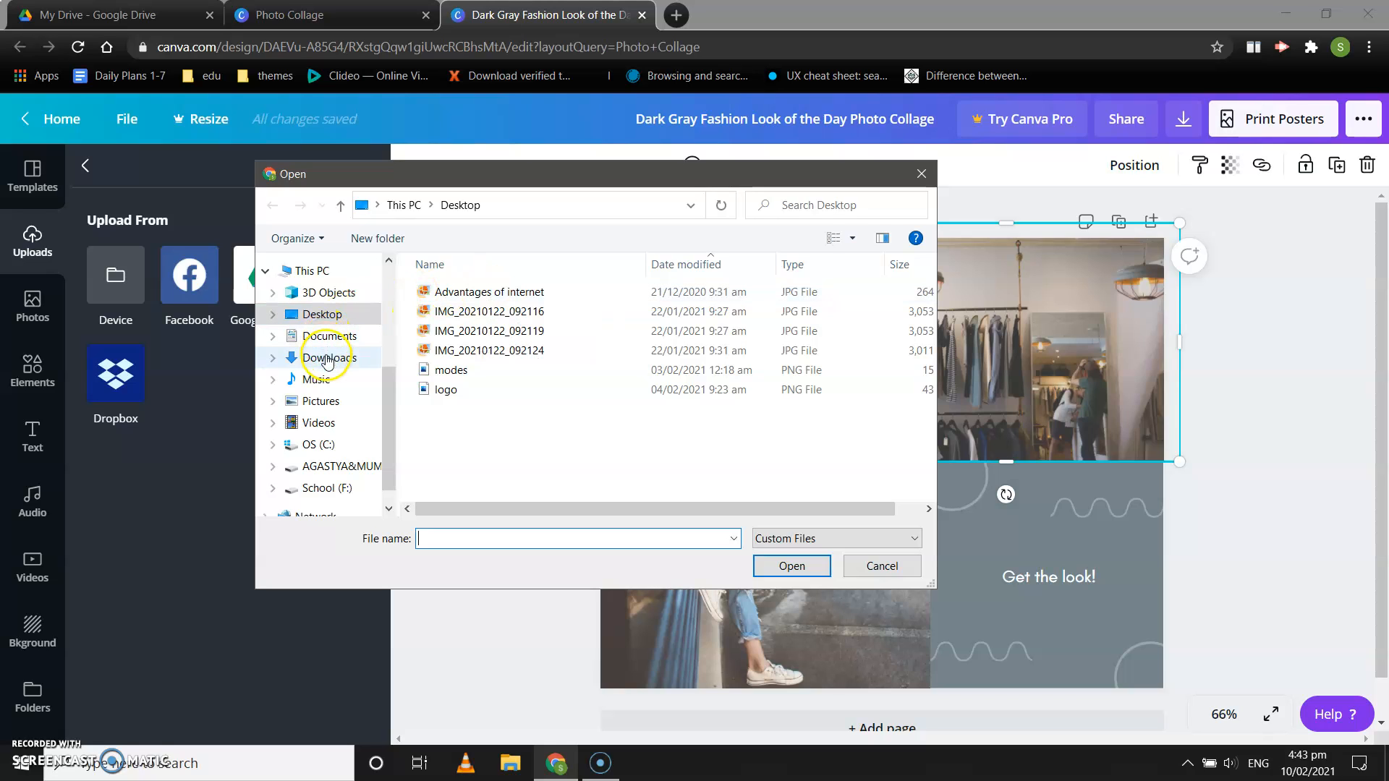
pyautogui.click(329, 335)
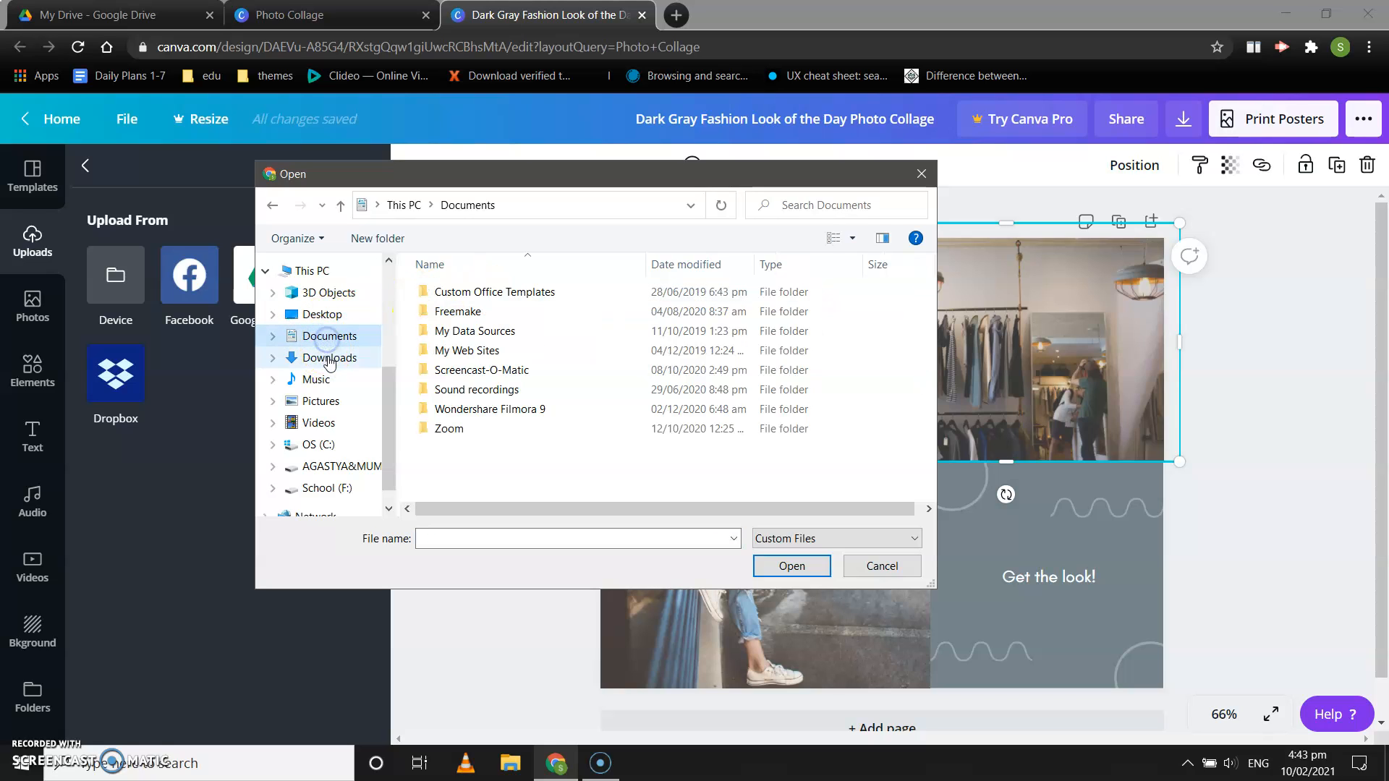
pyautogui.click(329, 358)
pyautogui.click(329, 401)
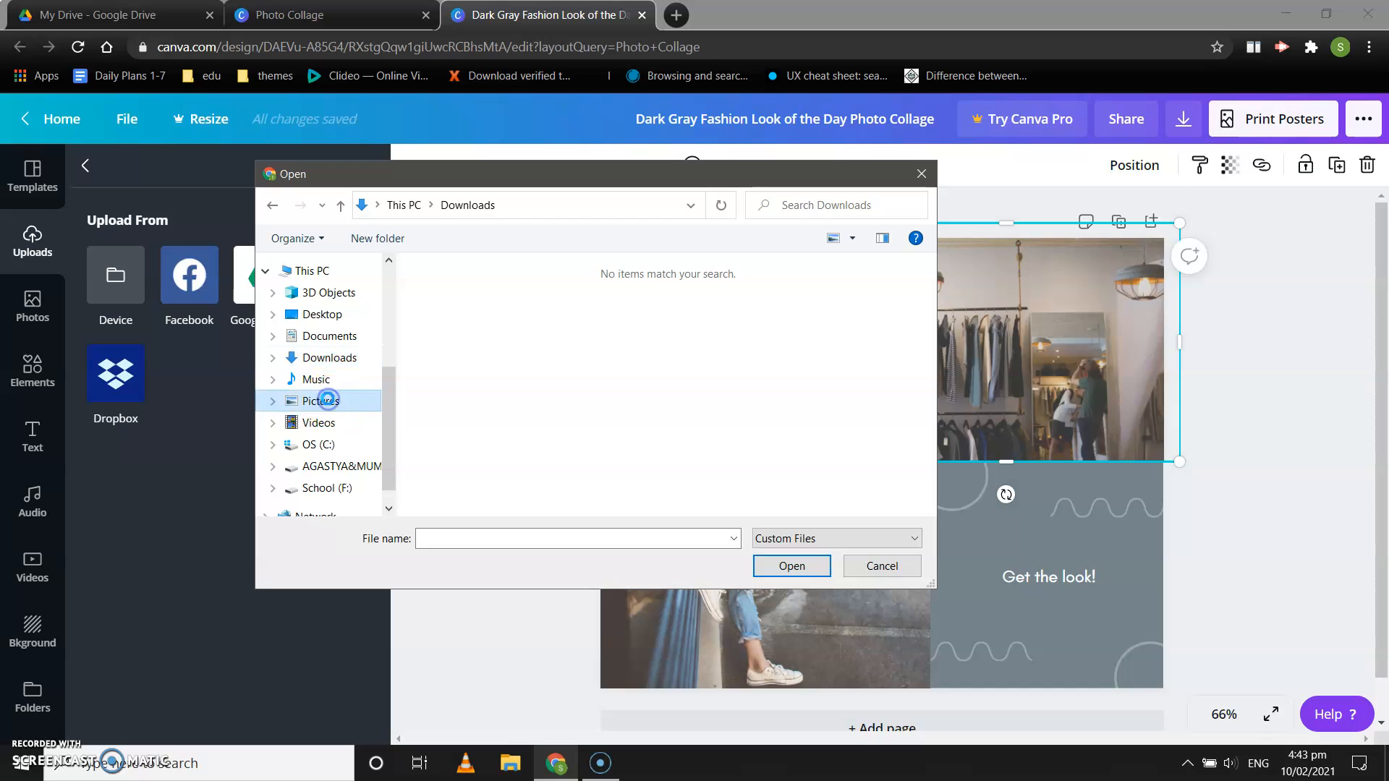
pyautogui.scroll(-2, 523, 396)
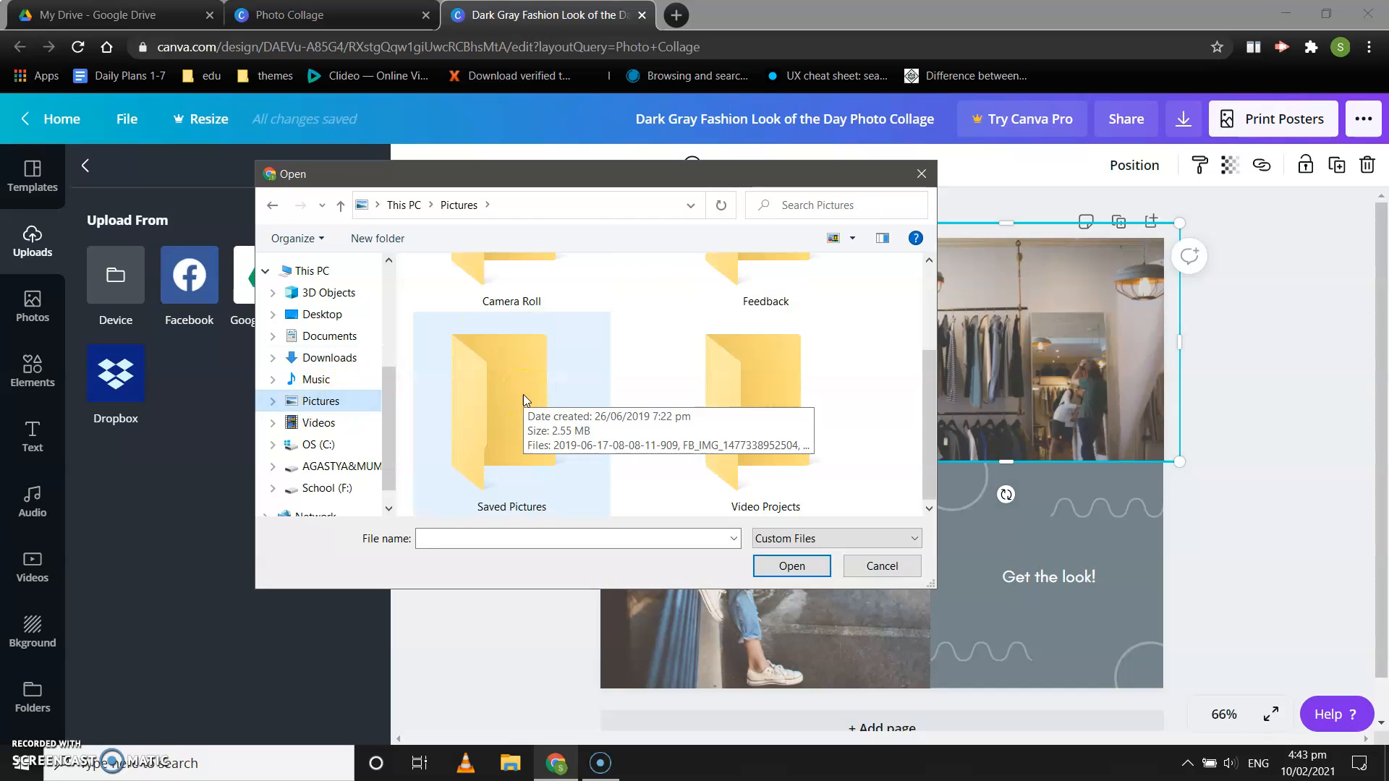
pyautogui.doubleClick(510, 402)
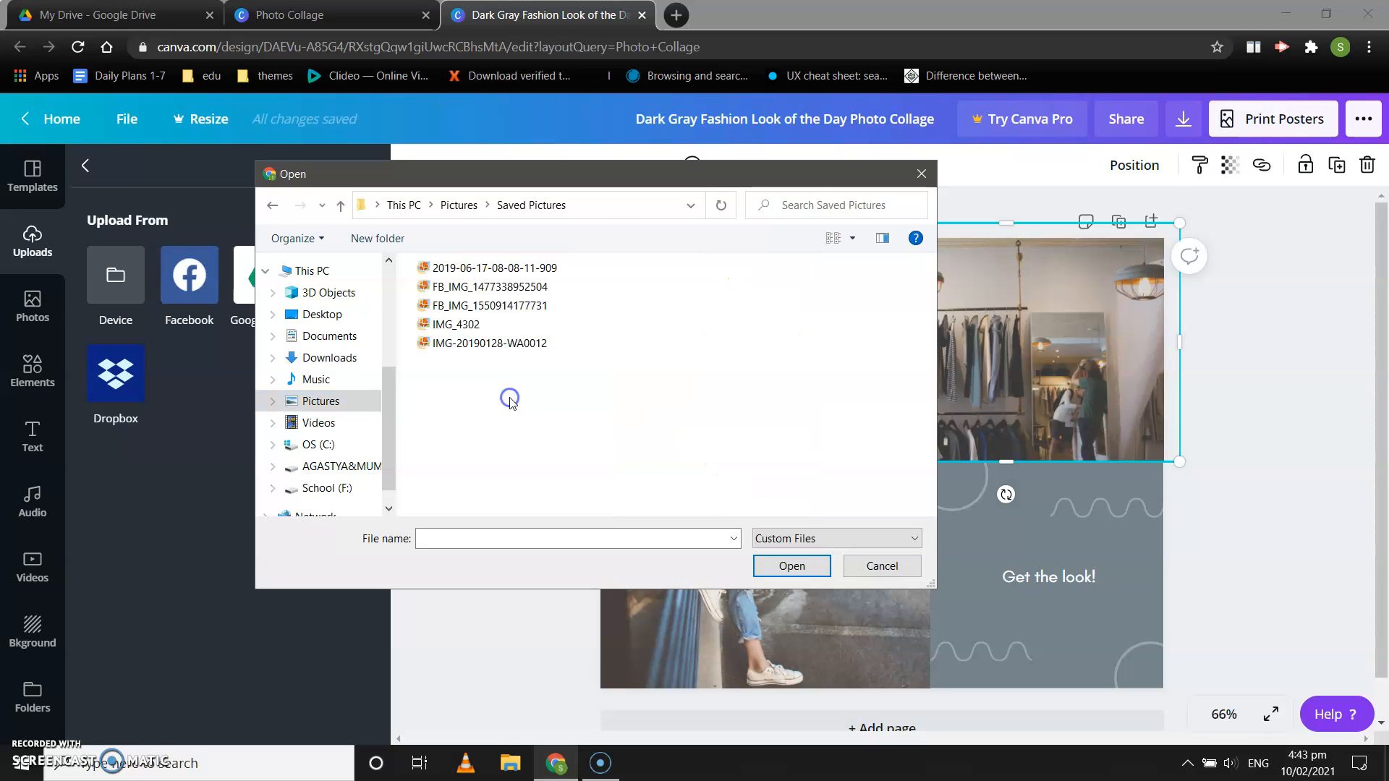
pyautogui.click(476, 288)
pyautogui.click(476, 289)
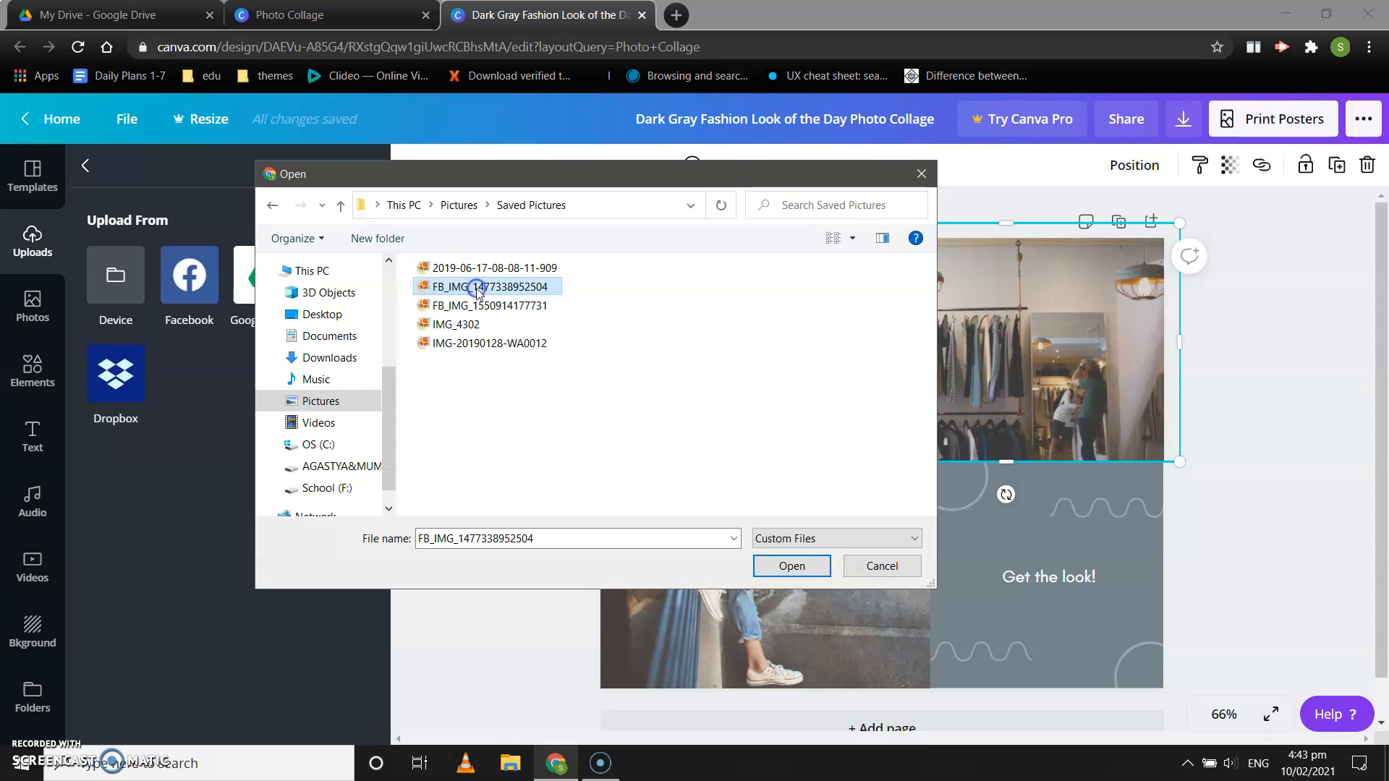
pyautogui.hotkey('shift', 'Down')
pyautogui.hotkey('shift', 'Down')
pyautogui.hotkey('shift', 'Down')
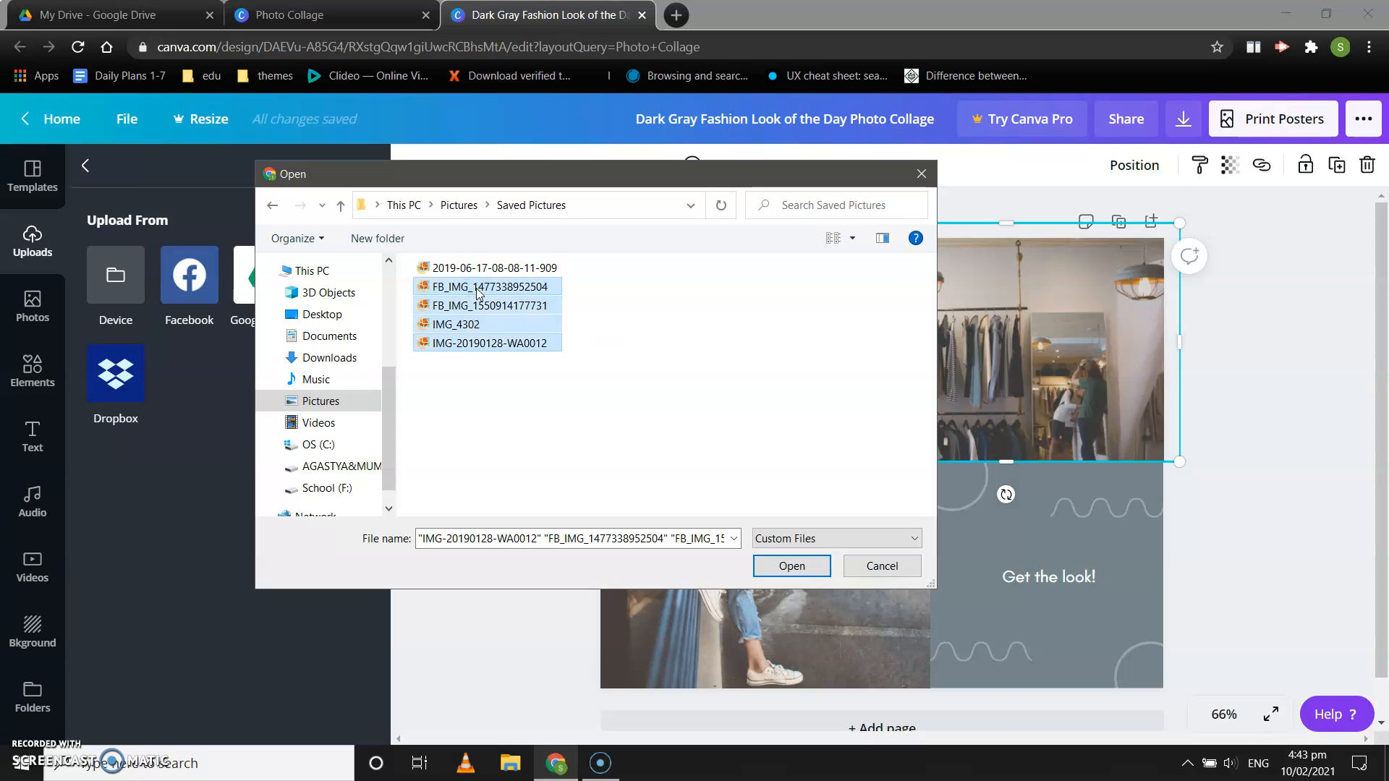
pyautogui.click(784, 570)
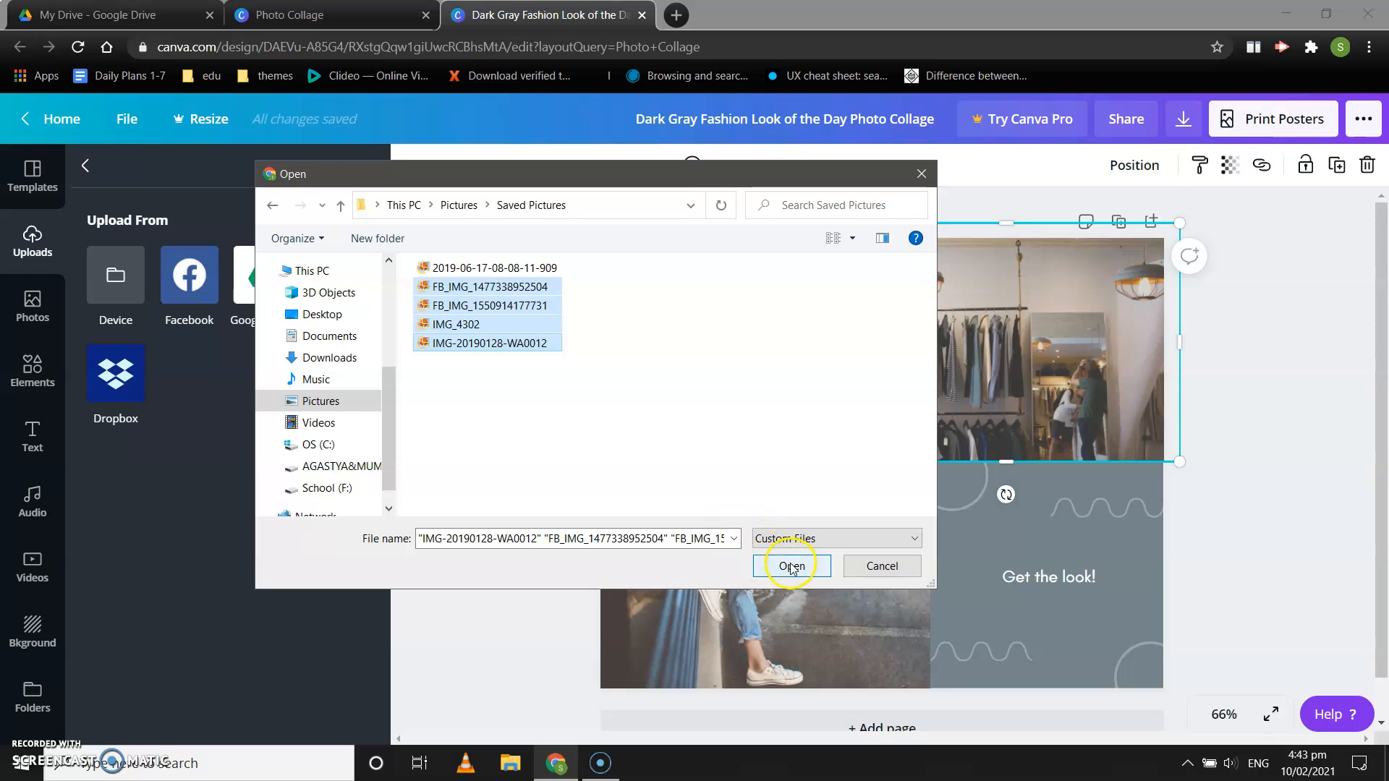
pyautogui.click(792, 567)
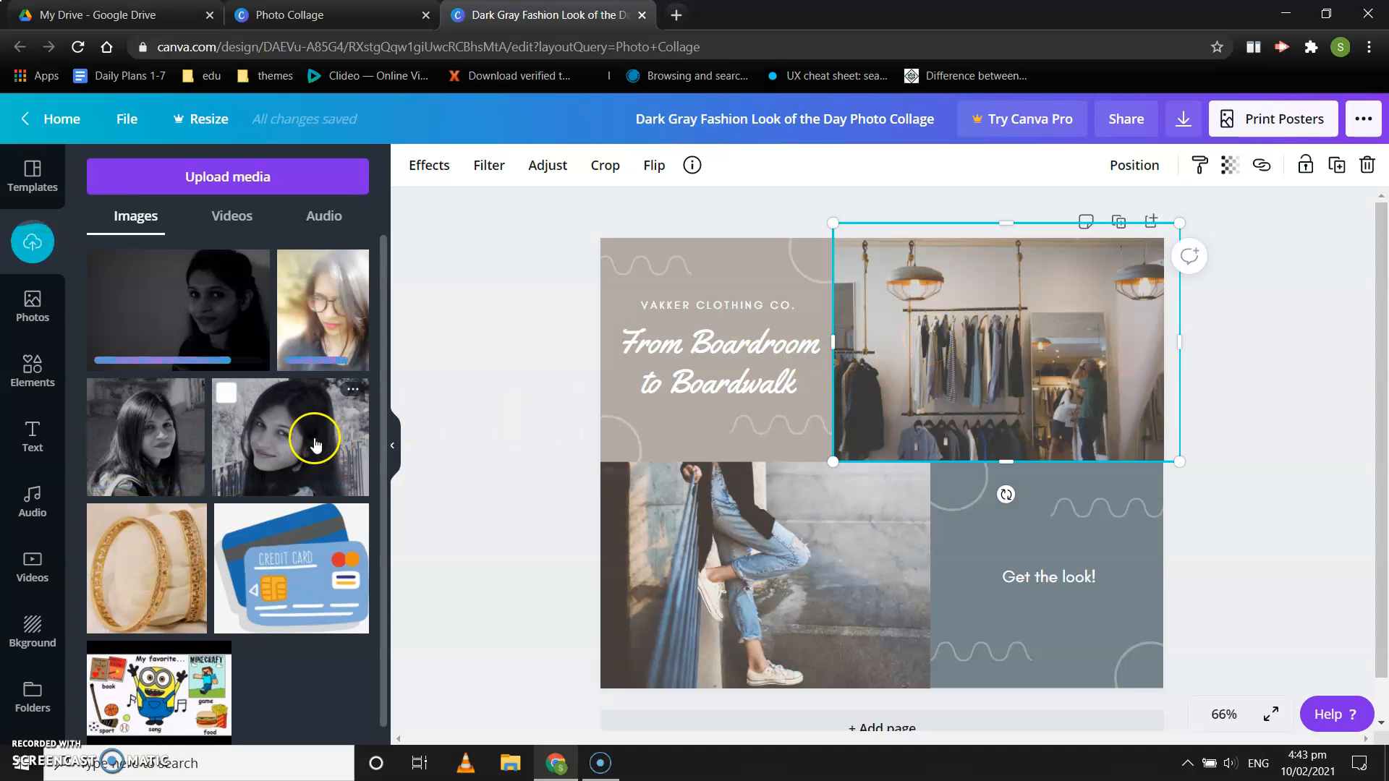
# Step: Add the uploaded landscape-format black-and-white portrait to the collage and position it over the jeans photo
pyautogui.click(275, 433)
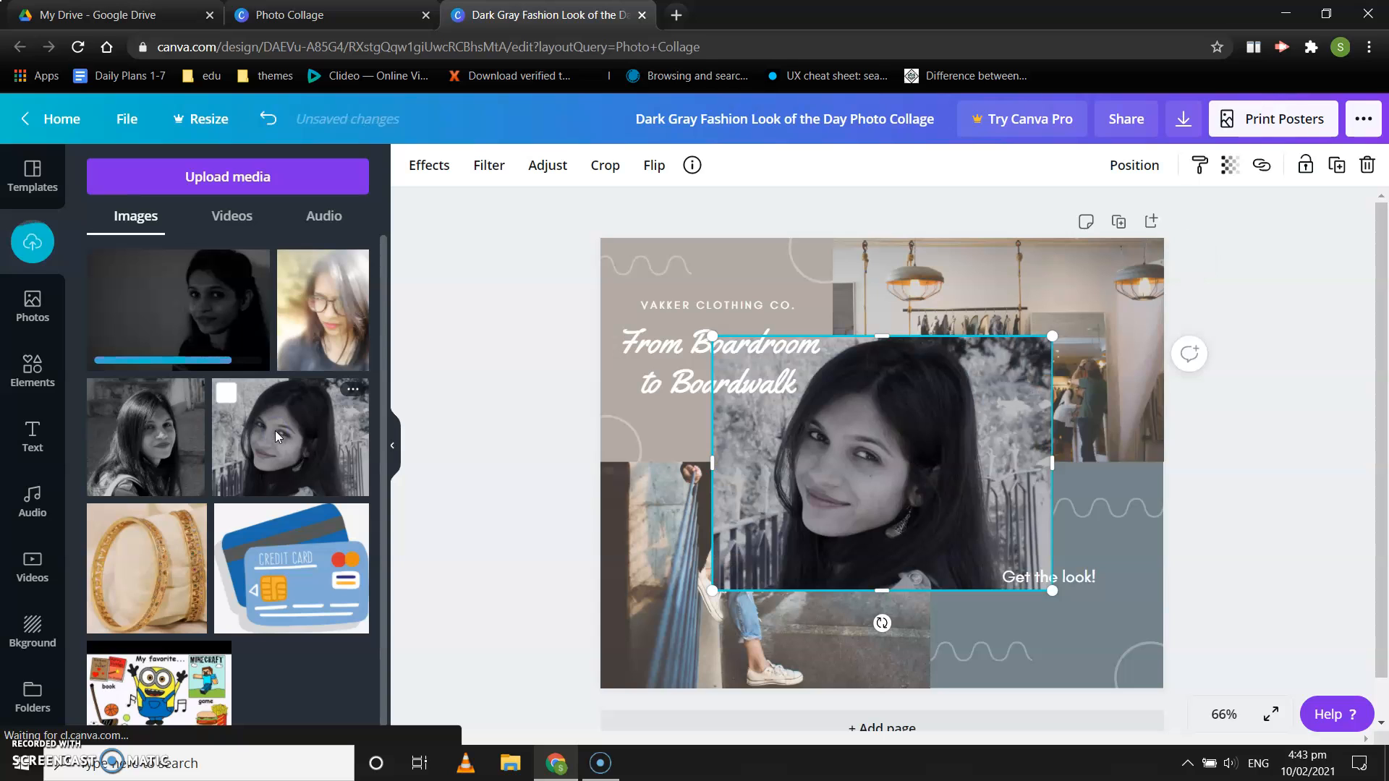
pyautogui.click(866, 414)
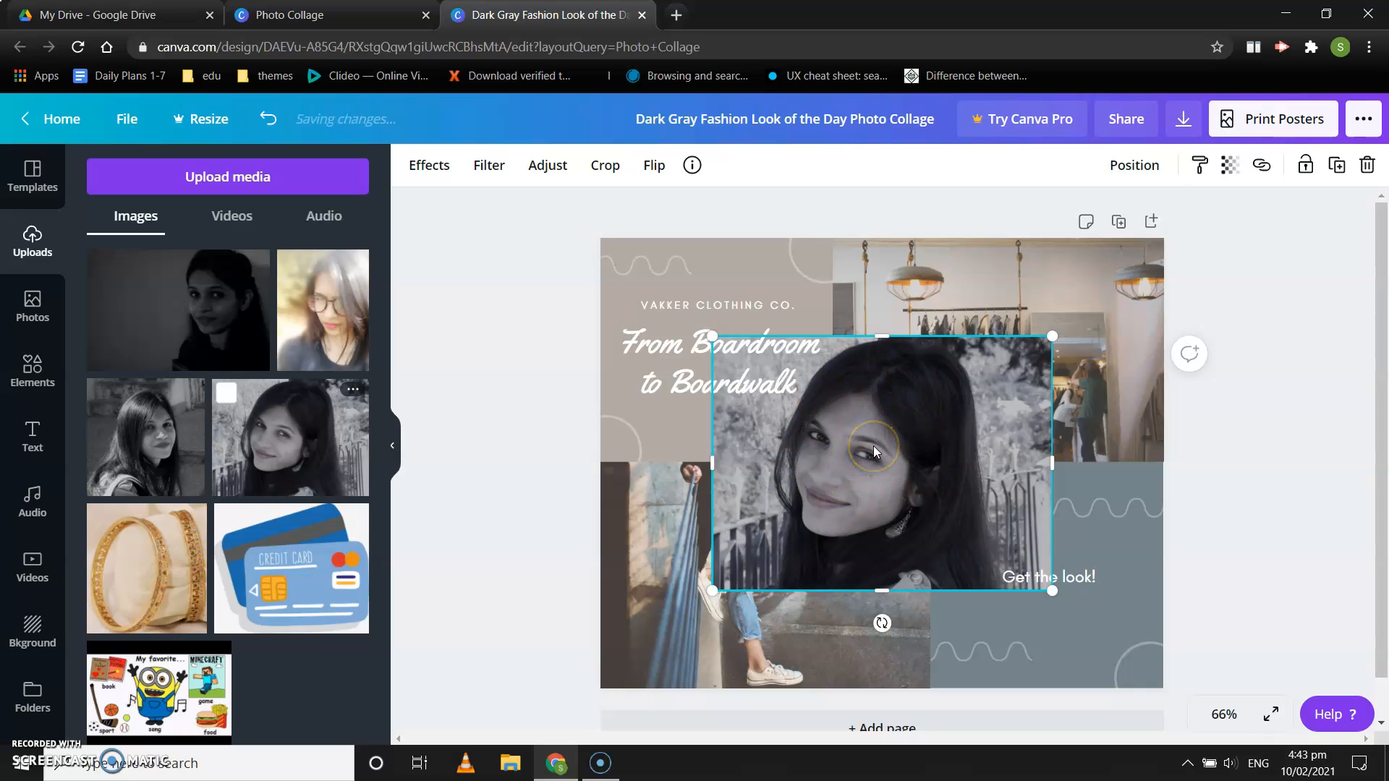
pyautogui.click(662, 553)
pyautogui.click(838, 400)
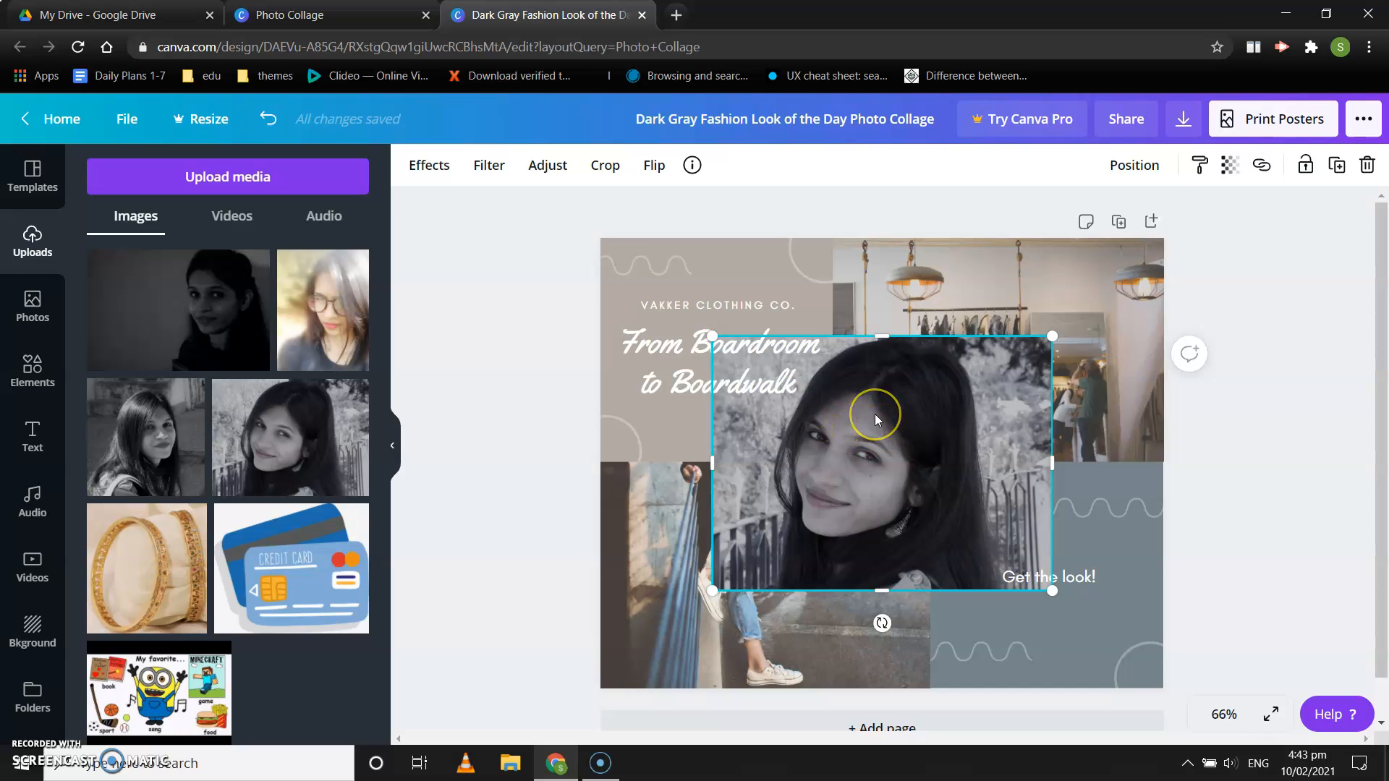
pyautogui.moveTo(874, 414); pyautogui.dragTo(755, 520)
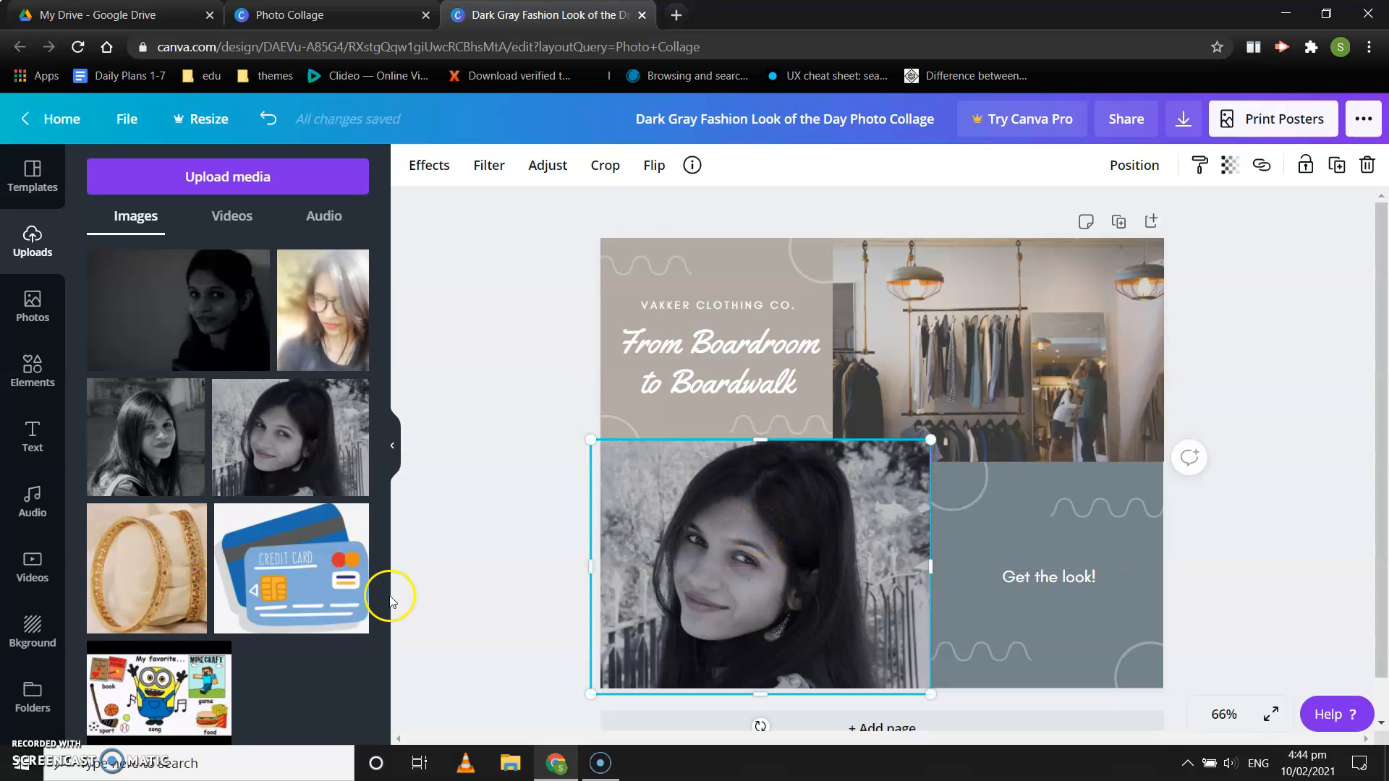
pyautogui.moveTo(697, 542); pyautogui.dragTo(962, 316)
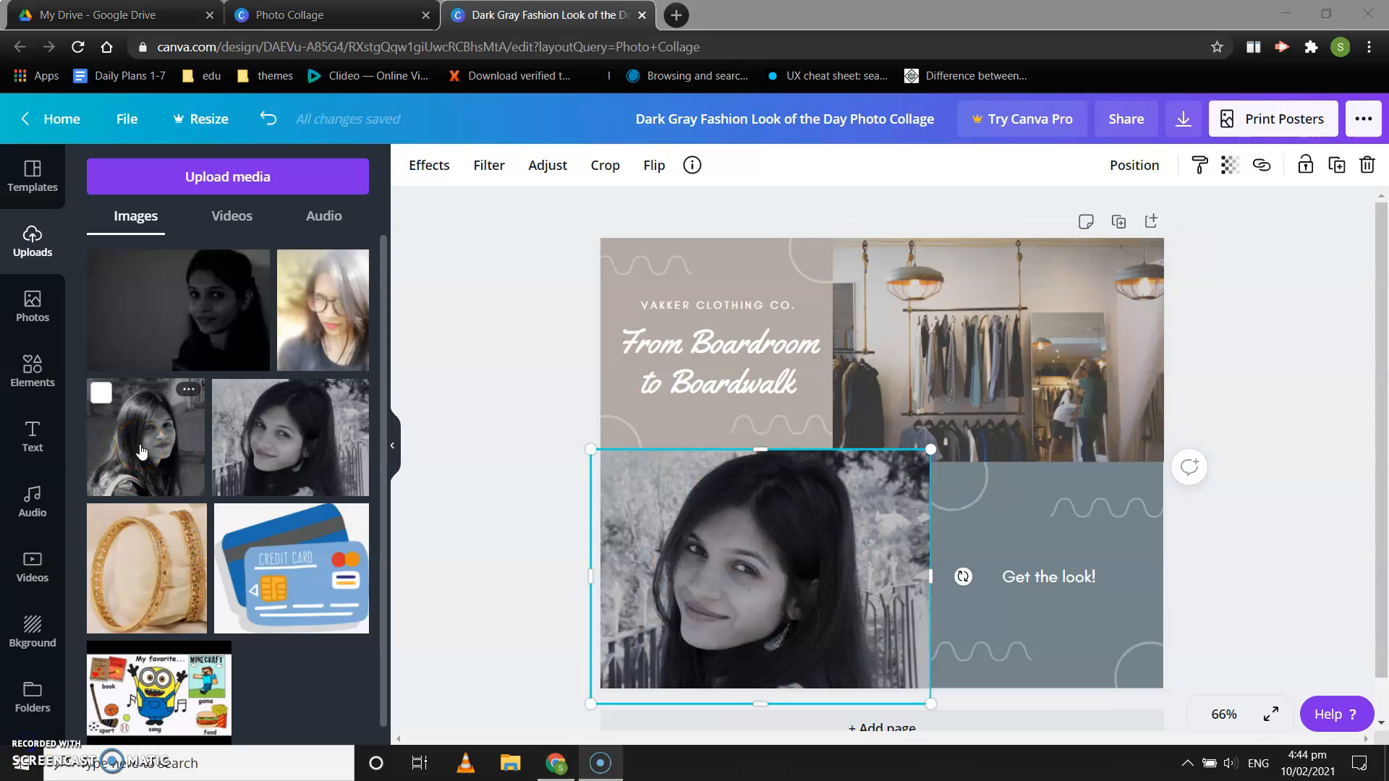
# Step: Add the squarer black-and-white portrait over the clothes-rack photo and delete its duplicate copy
pyautogui.click(146, 443)
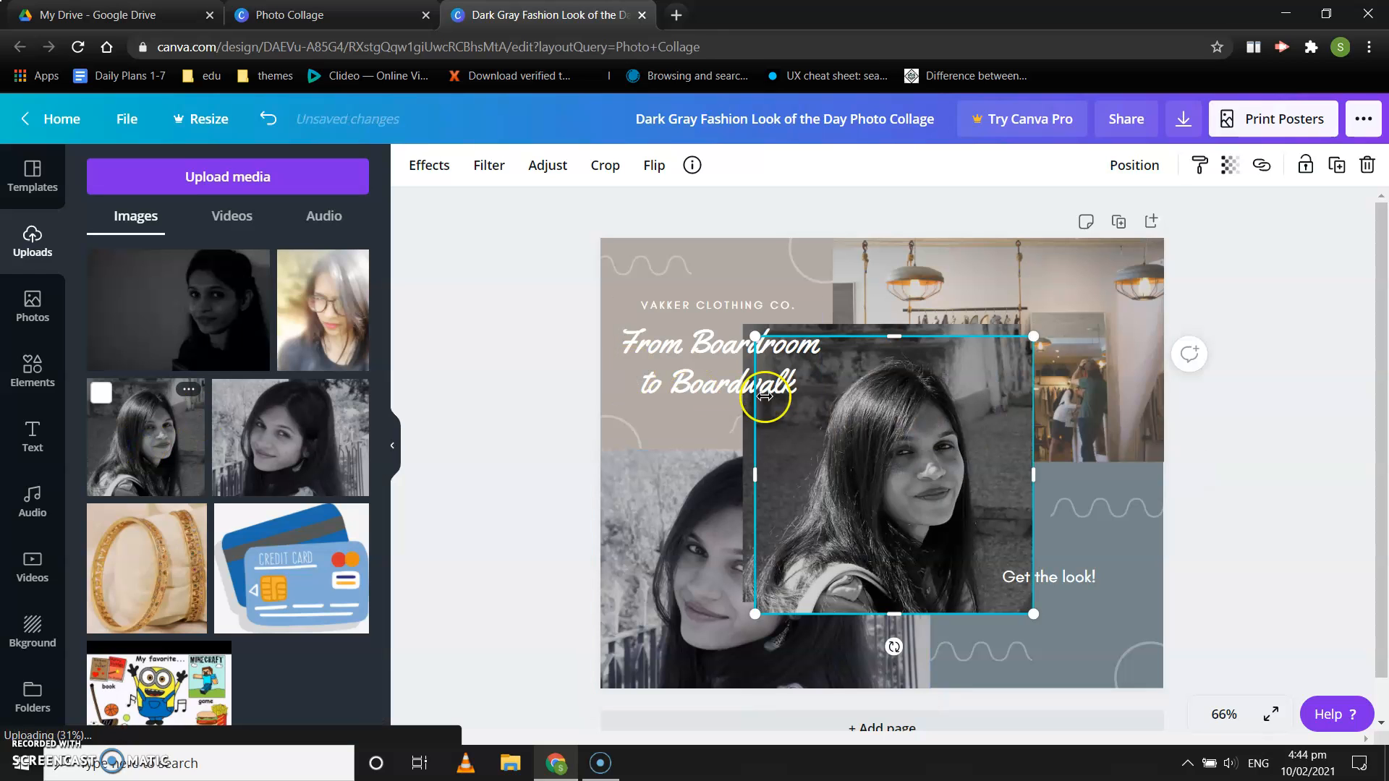
pyautogui.moveTo(834, 421); pyautogui.dragTo(935, 285)
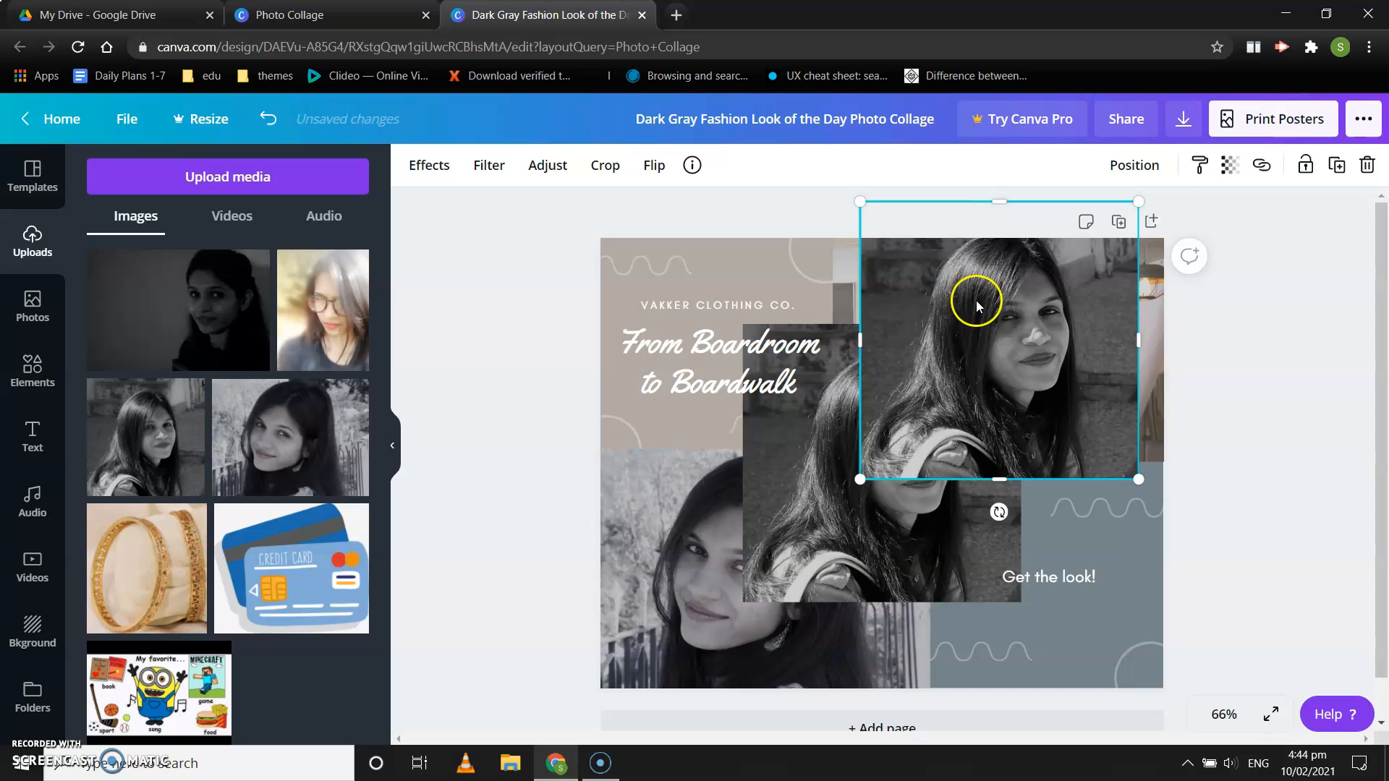
pyautogui.click(800, 418)
pyautogui.press('Delete')
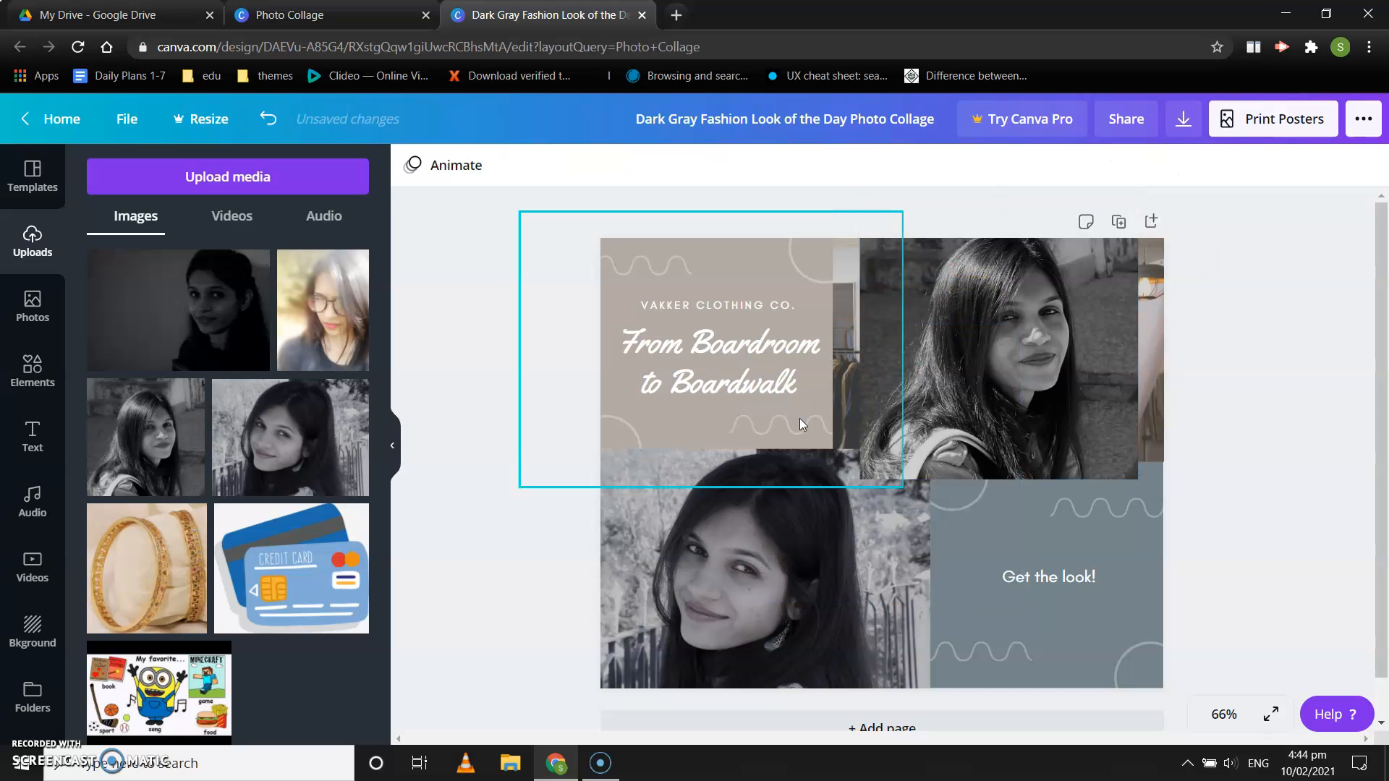
pyautogui.moveTo(983, 391)
pyautogui.mouseDown()
pyautogui.moveTo(925, 413)
pyautogui.moveTo(979, 398)
pyautogui.mouseUp()
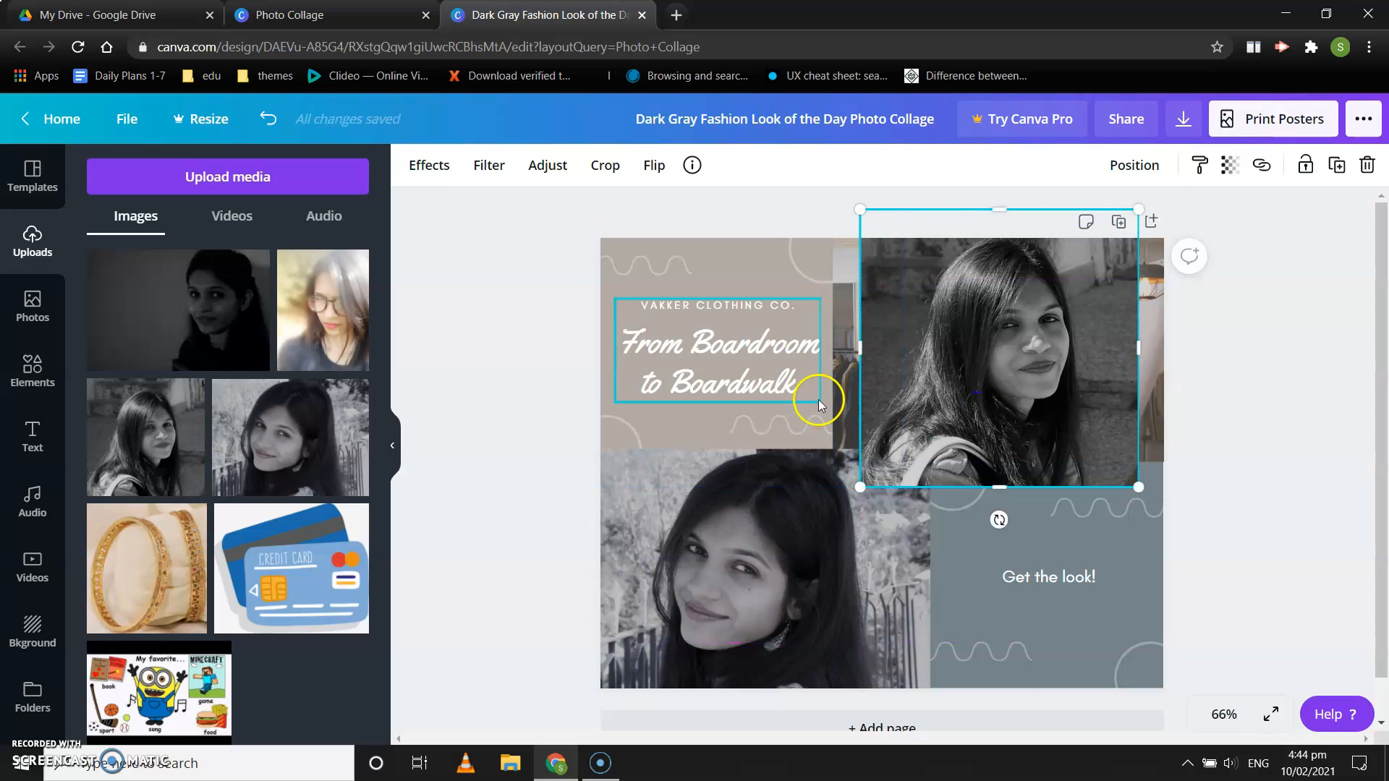
# Step: Delete the clothes-rack photo behind the new portrait and move the portrait to the collage's right edge
pyautogui.click(837, 398)
pyautogui.press('Delete')
pyautogui.moveTo(1025, 348)
pyautogui.mouseDown()
pyautogui.moveTo(979, 348)
pyautogui.moveTo(1043, 343)
pyautogui.mouseUp()
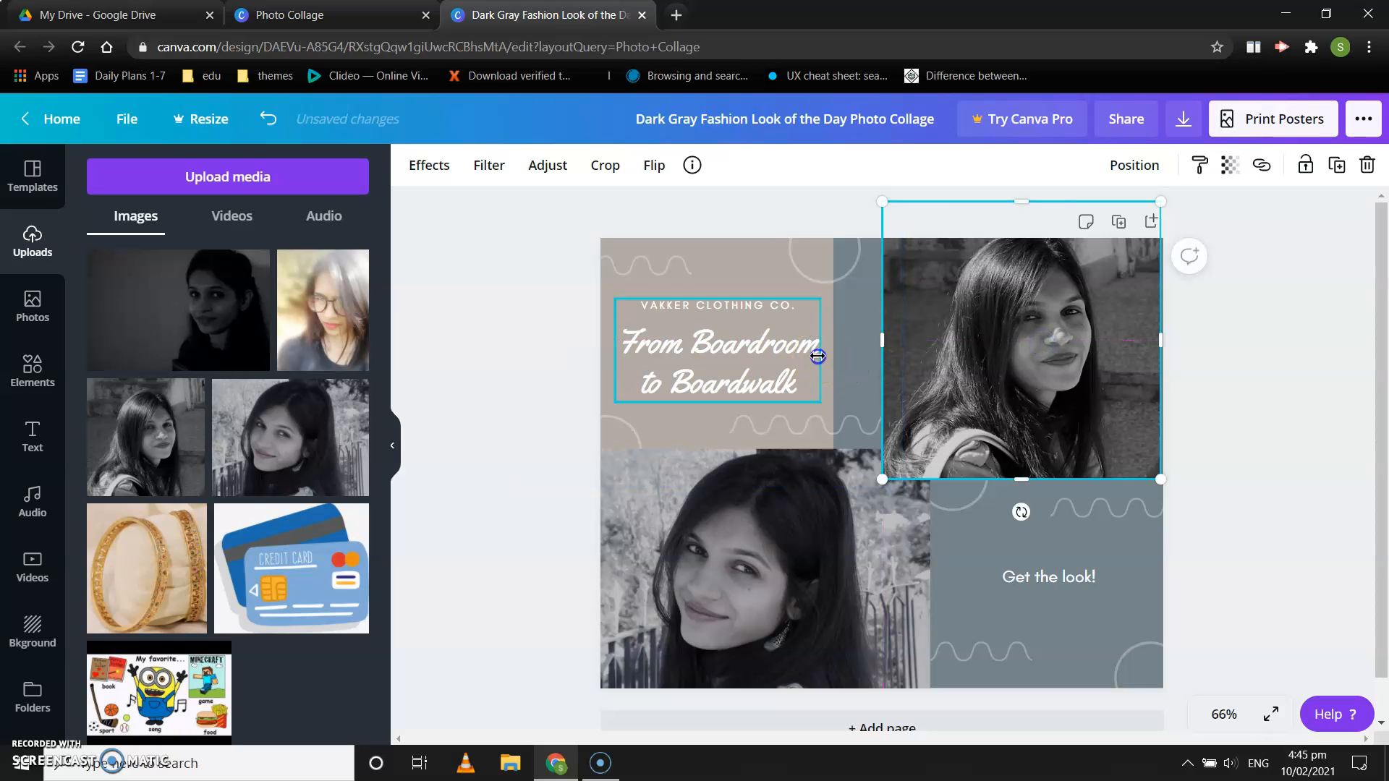
pyautogui.click(812, 327)
pyautogui.click(791, 287)
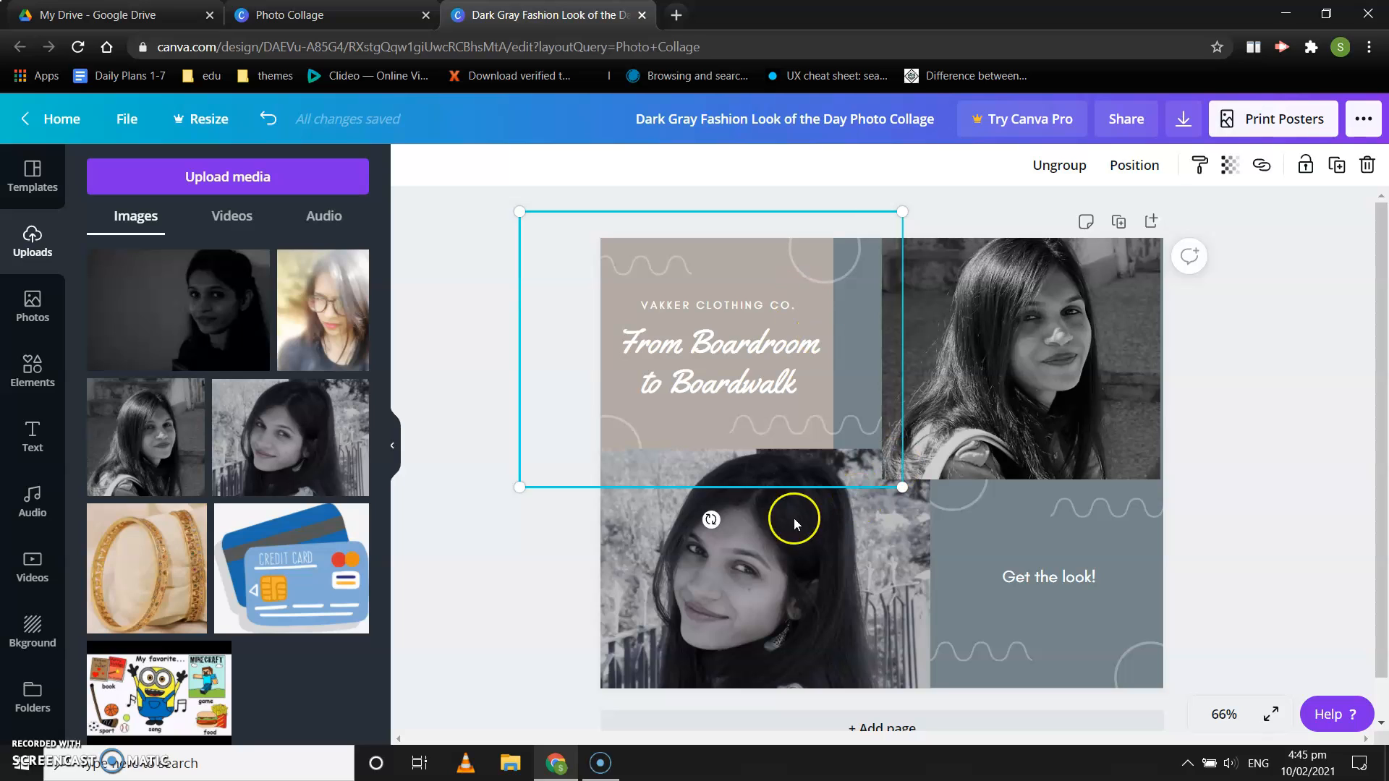
pyautogui.click(586, 583)
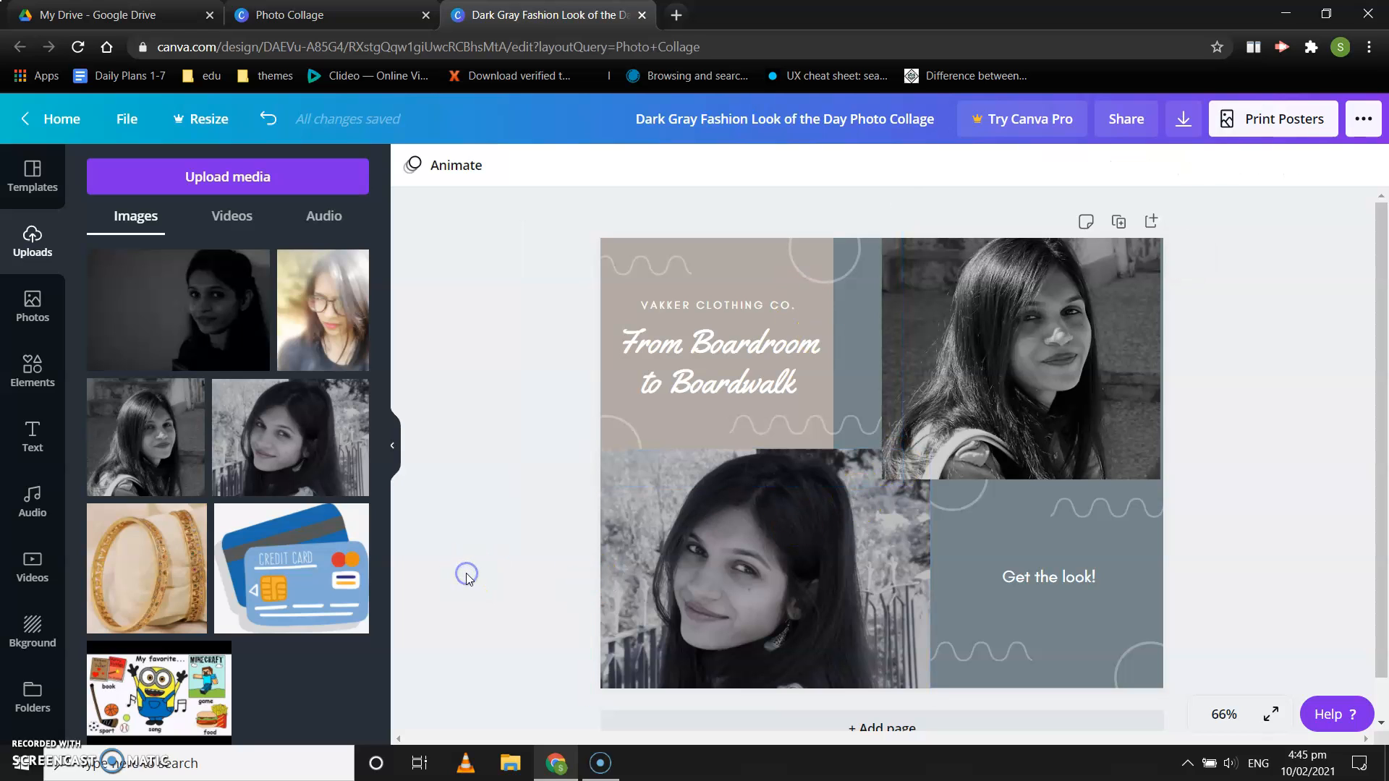
# Step: Replace the "From Boardroom to Boardwalk" heading with the person's full name and clear the "VAKKER CLOTHING CO." line above it
pyautogui.click(717, 361)
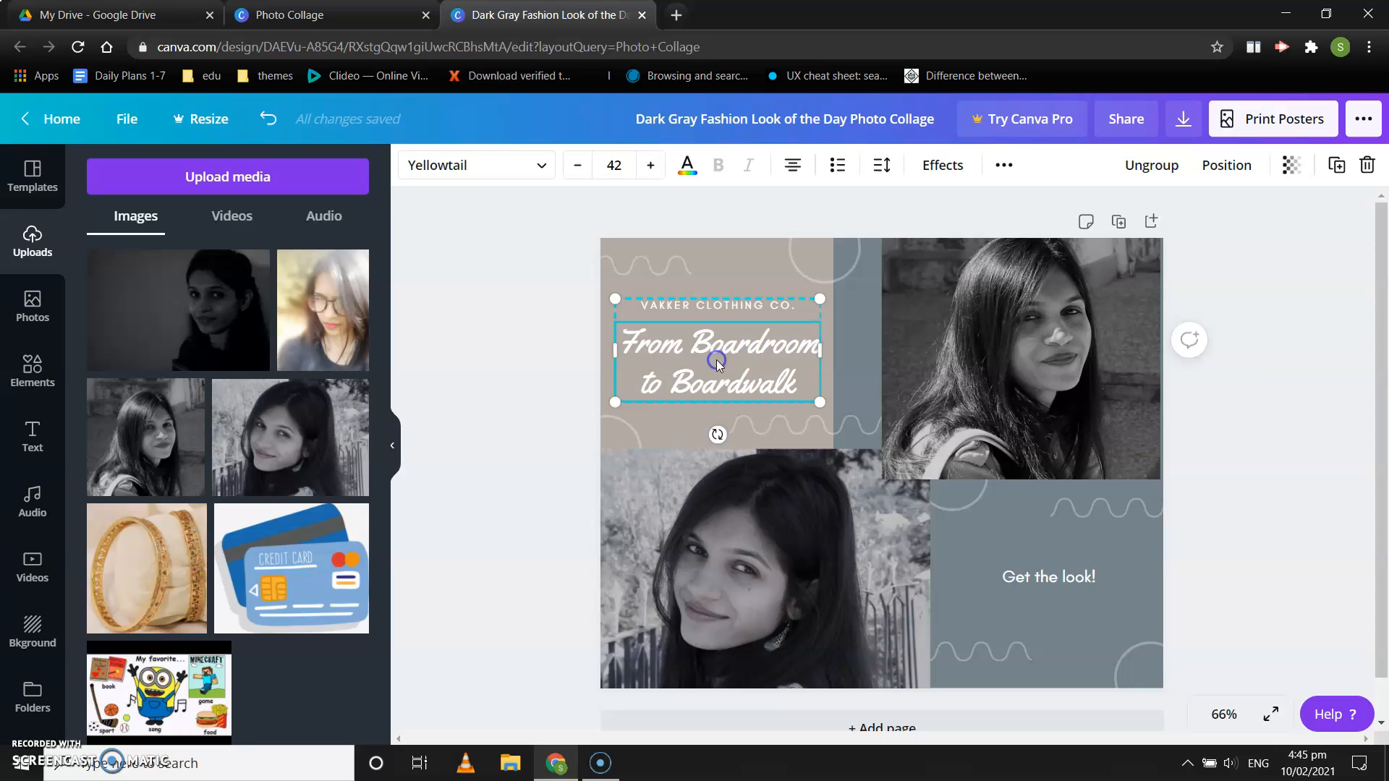
pyautogui.doubleClick(801, 379)
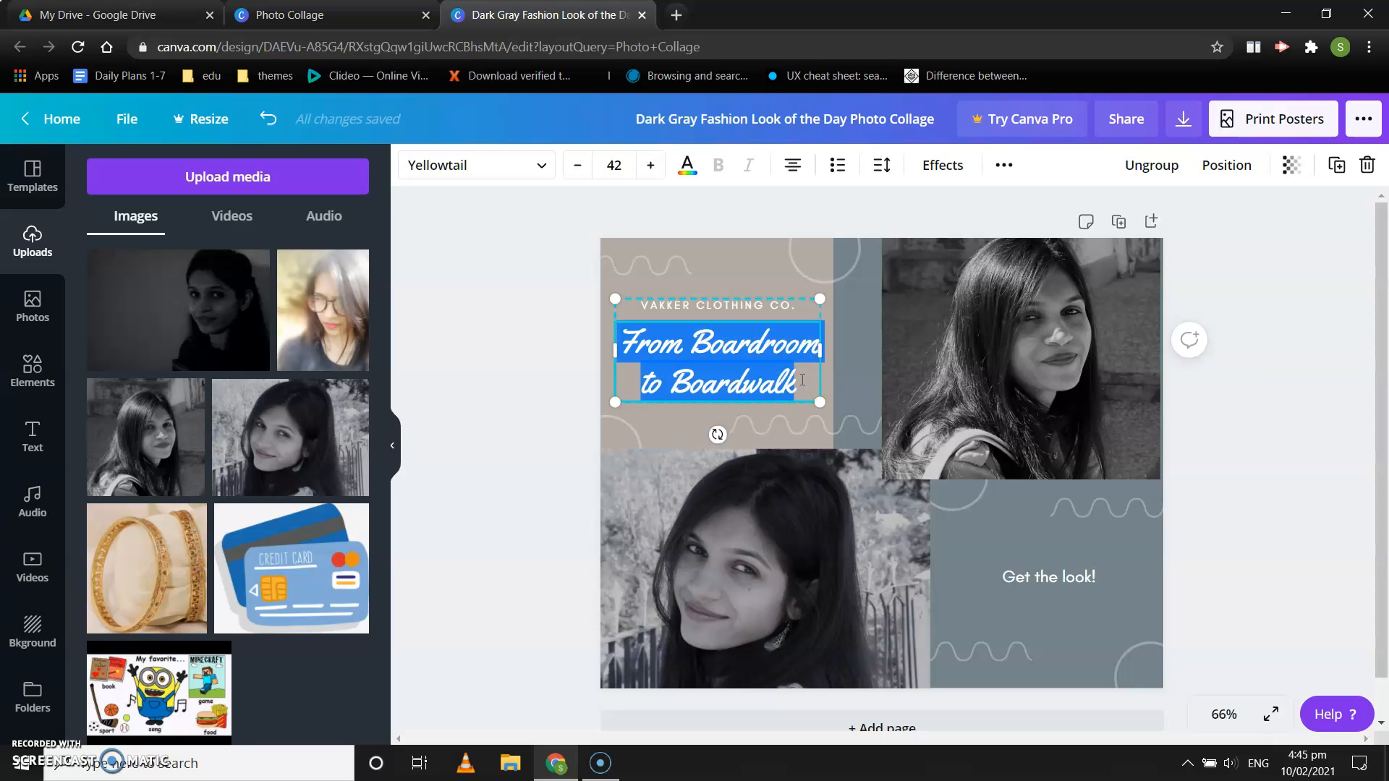
pyautogui.press('BackSpace')
pyautogui.doubleClick(768, 322)
pyautogui.press('BackSpace')
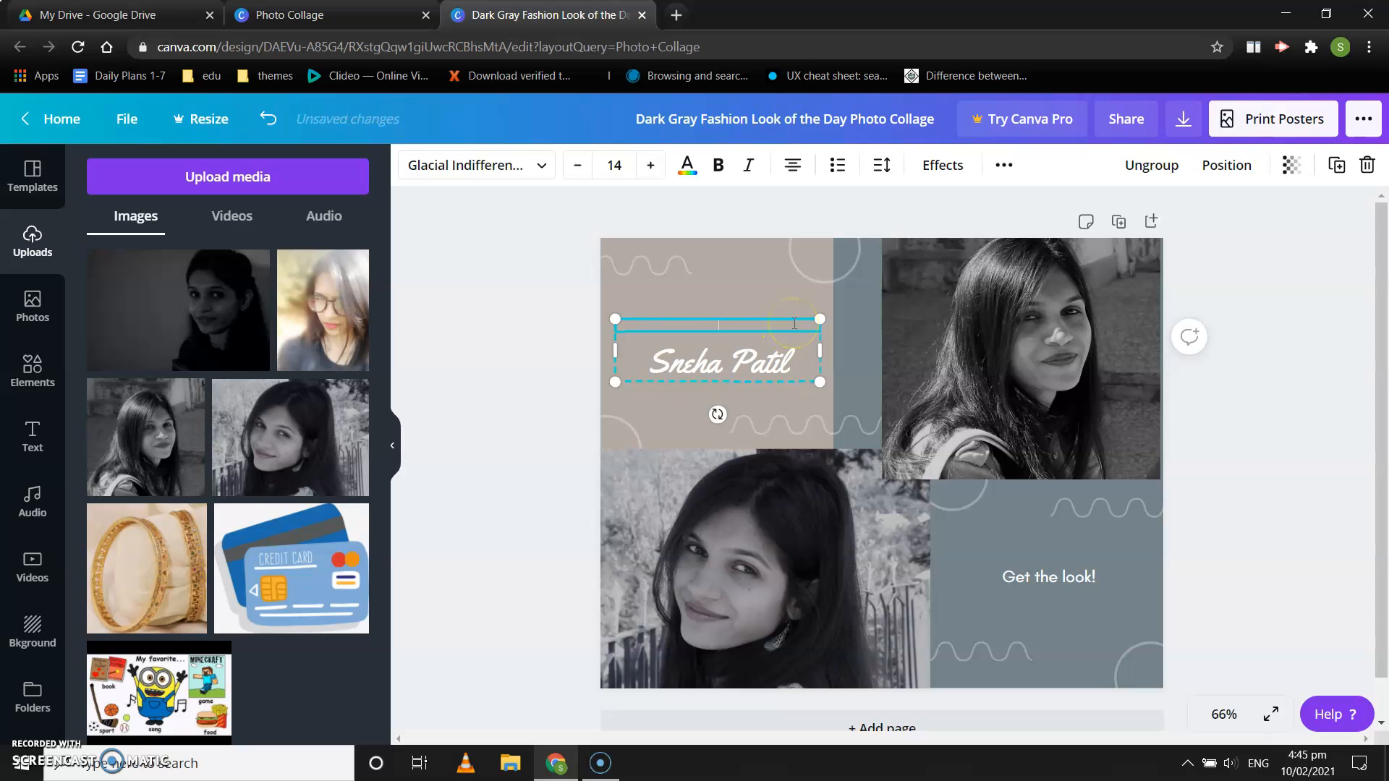
# Step: Replace the "Get the look!" text with "Grade 3A" and deselect it
pyautogui.doubleClick(1033, 573)
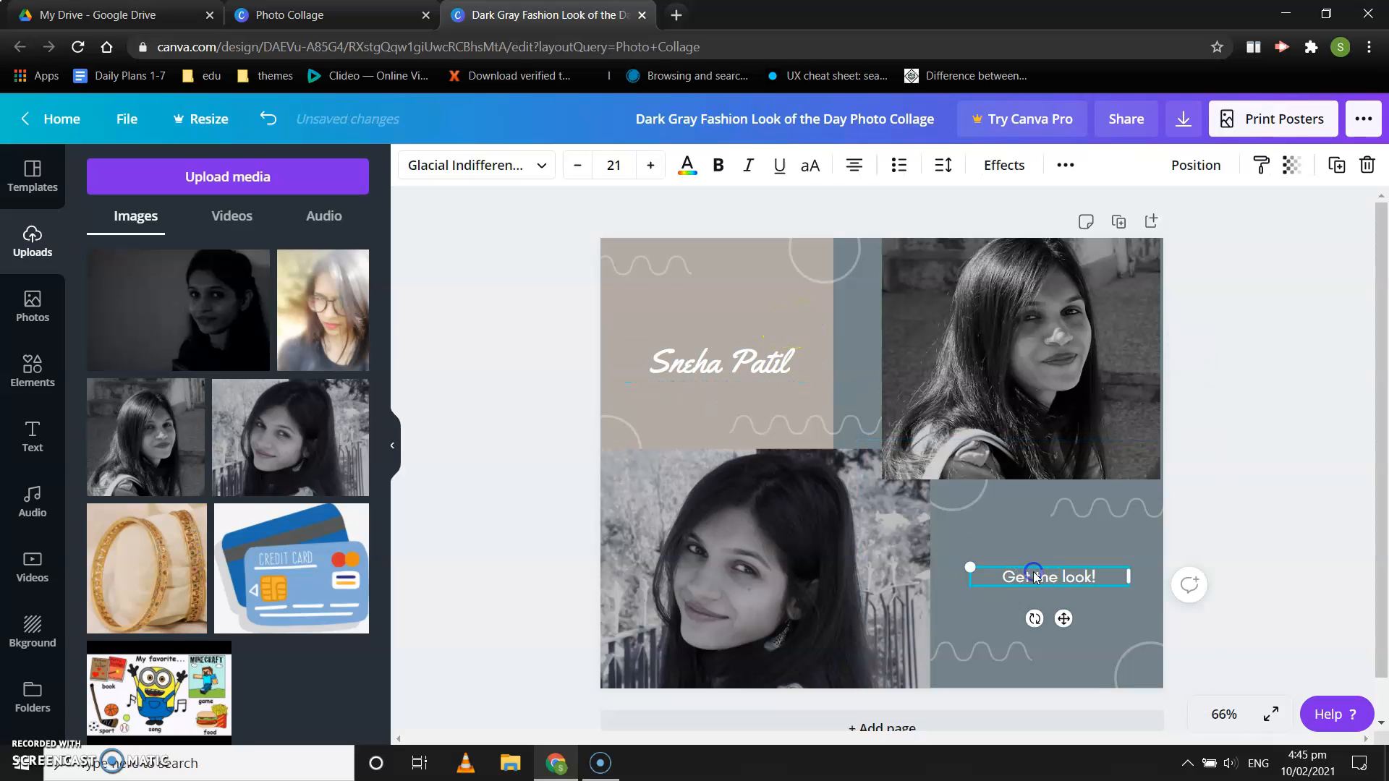
pyautogui.press('BackSpace')
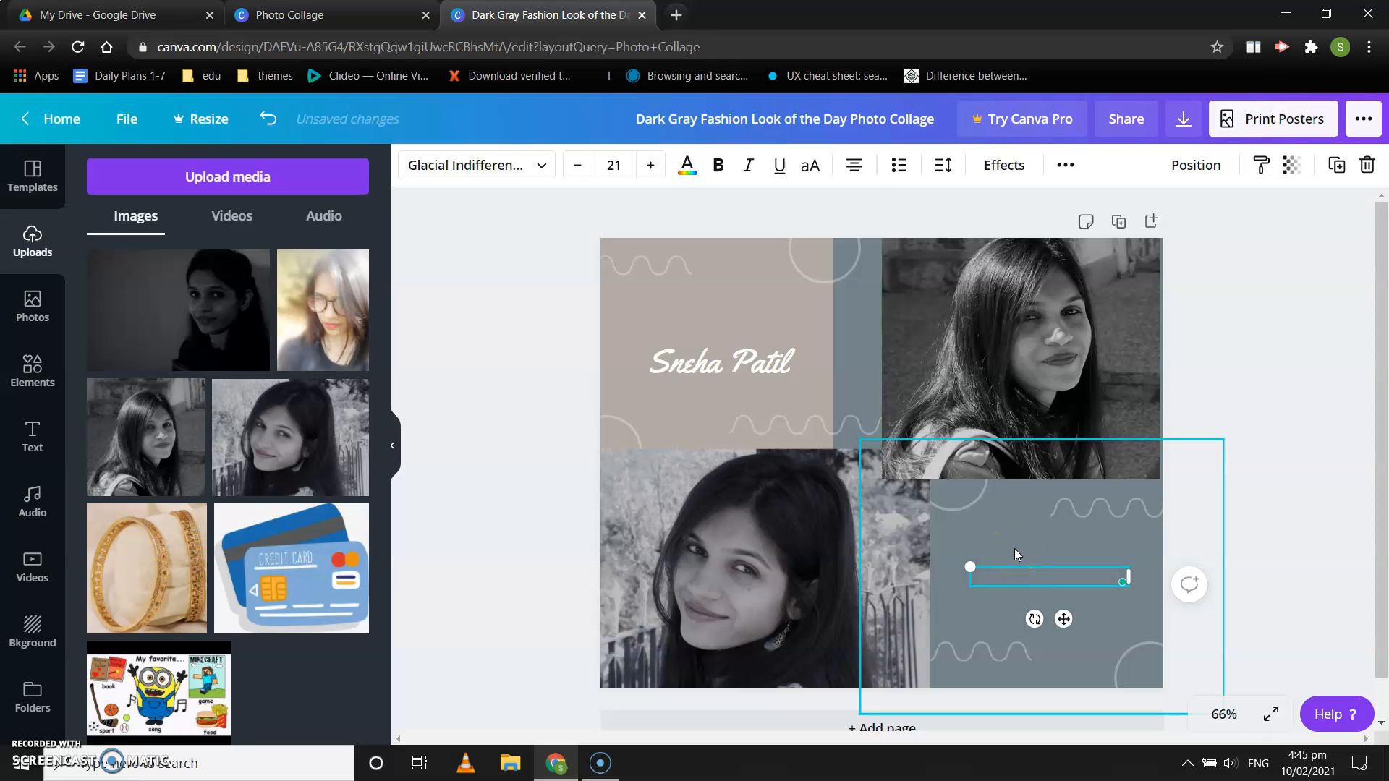
pyautogui.write('Grade 3A')
pyautogui.click(1004, 524)
pyautogui.click(1225, 366)
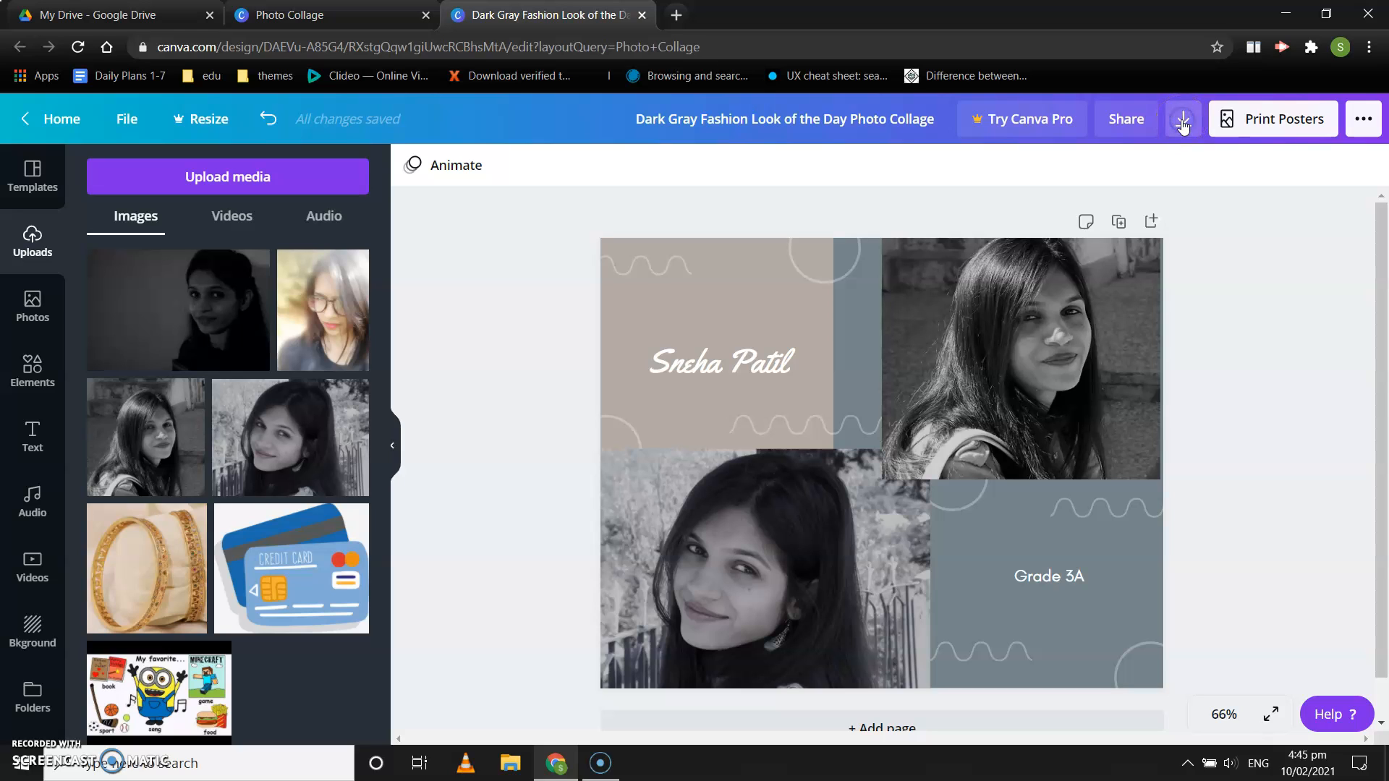
# Step: Download the finished collage with JPG as the file type
pyautogui.click(1183, 125)
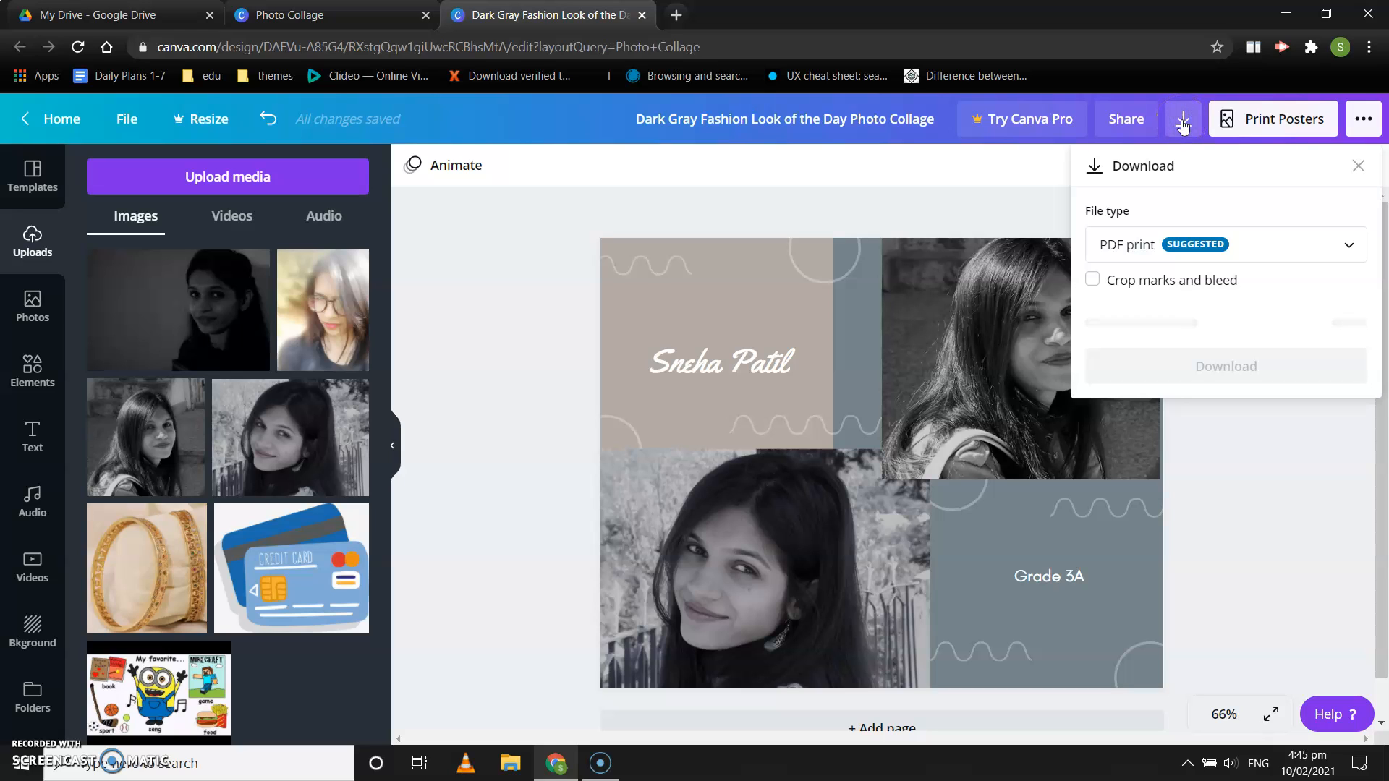
pyautogui.click(1273, 248)
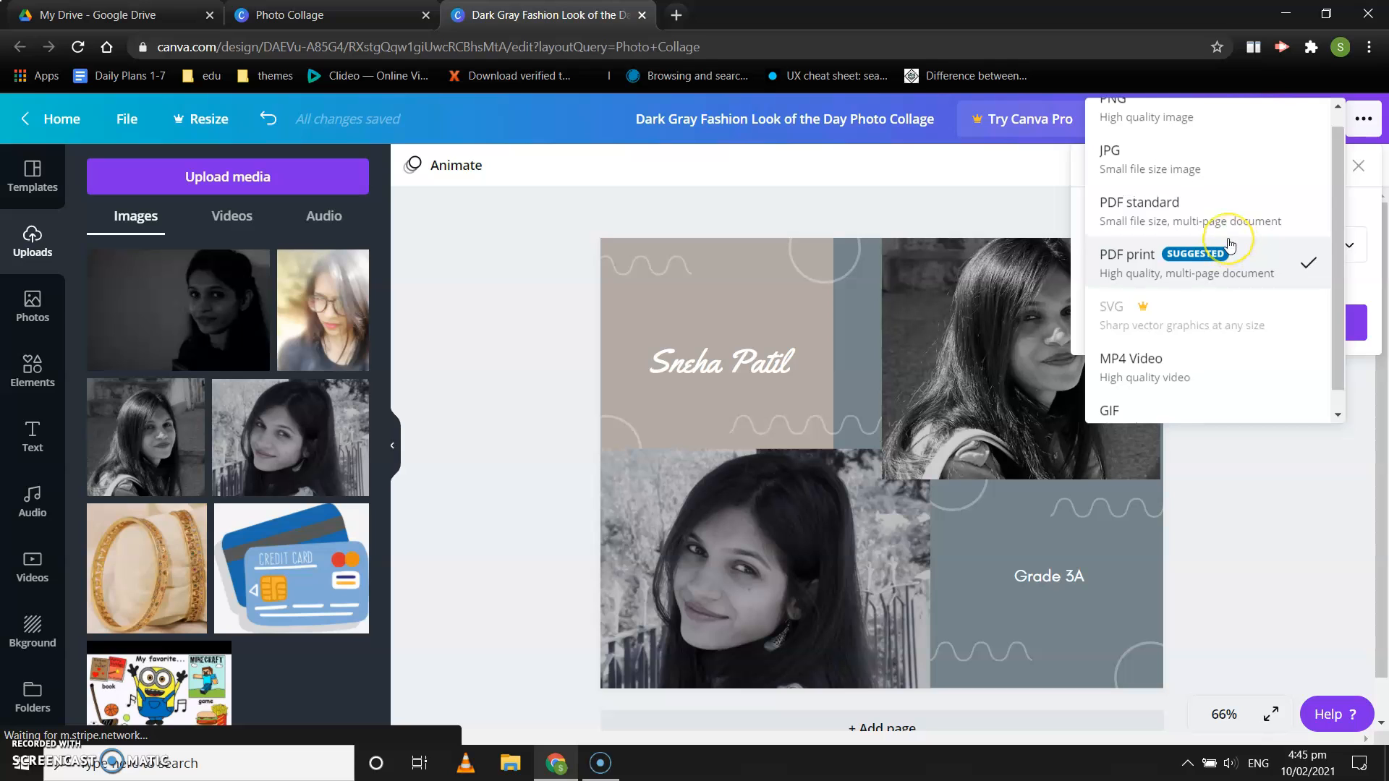
pyautogui.scroll(1, 1230, 244)
pyautogui.scroll(-2, 1229, 245)
pyautogui.scroll(2, 1229, 245)
pyautogui.click(1141, 177)
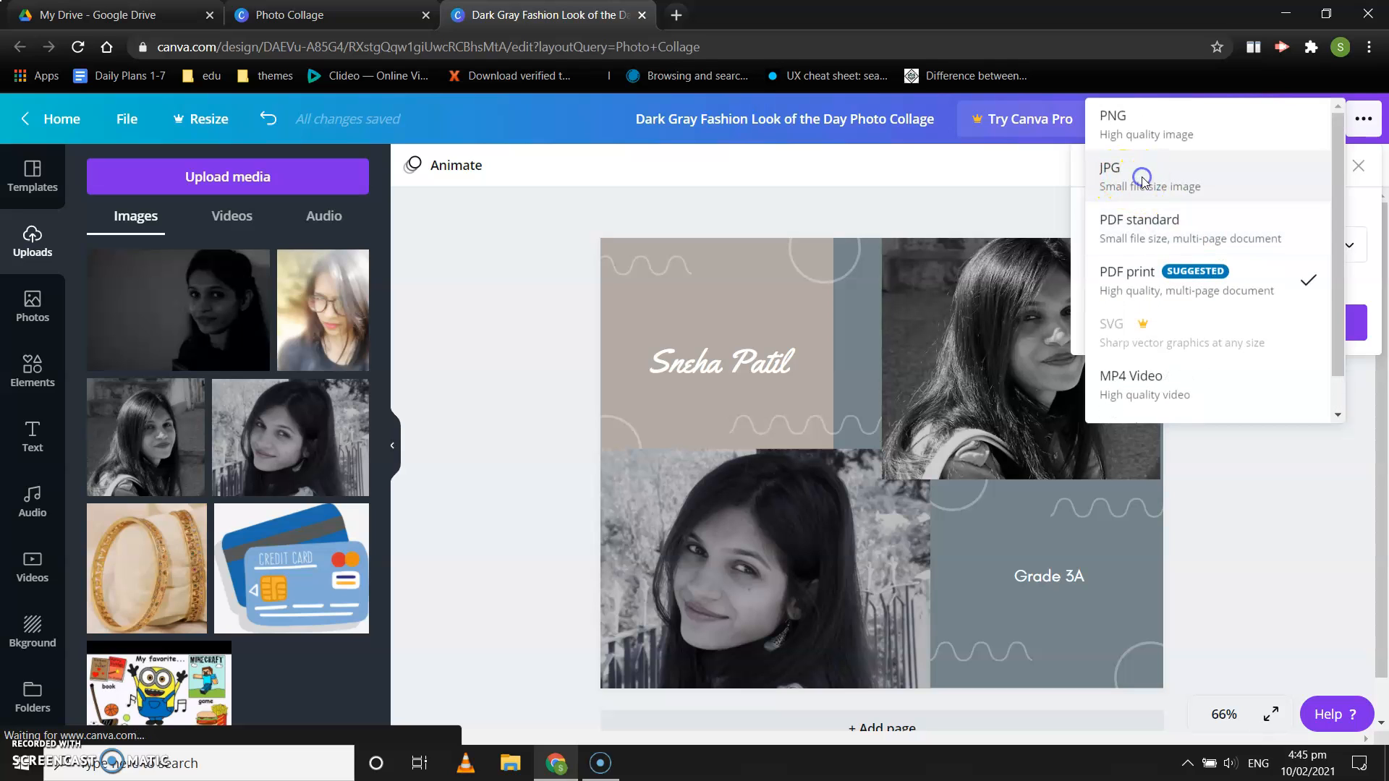
pyautogui.click(1143, 177)
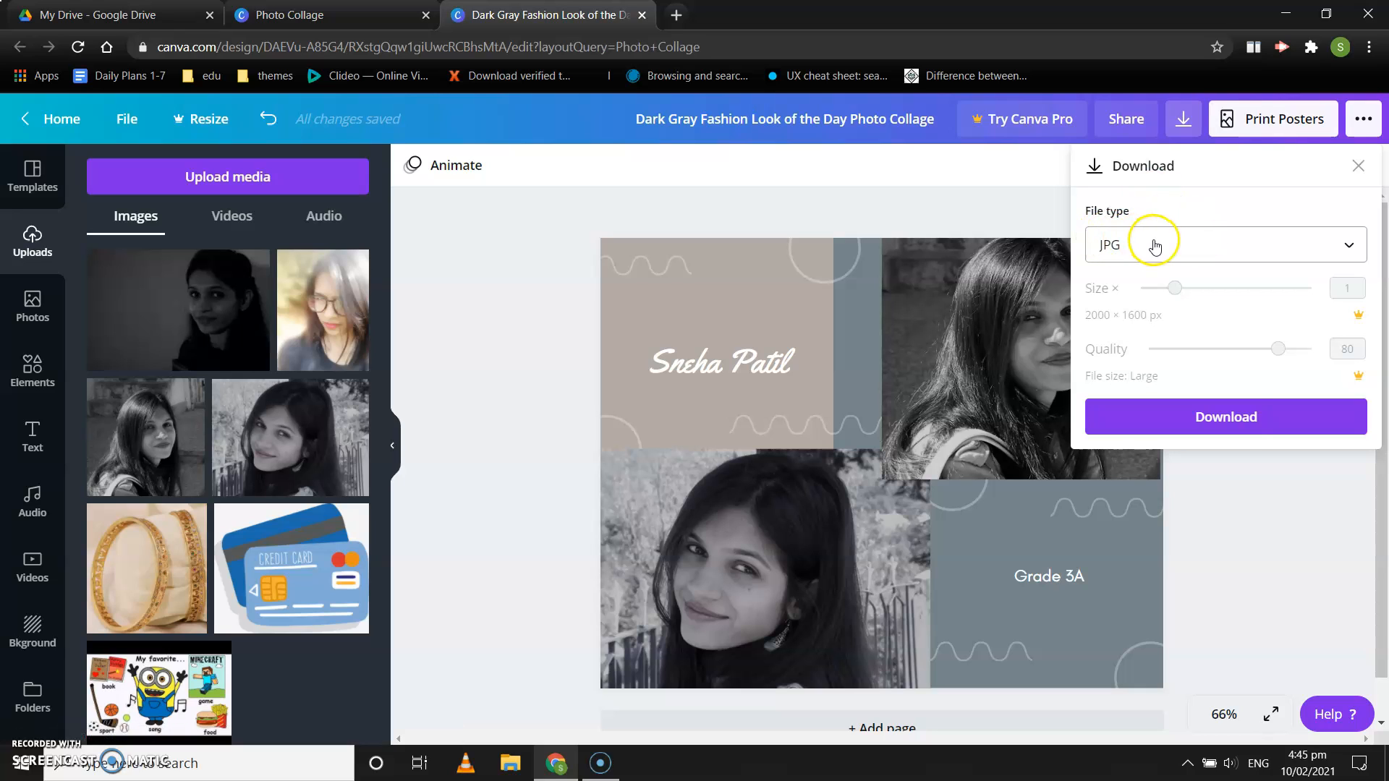
pyautogui.click(1241, 427)
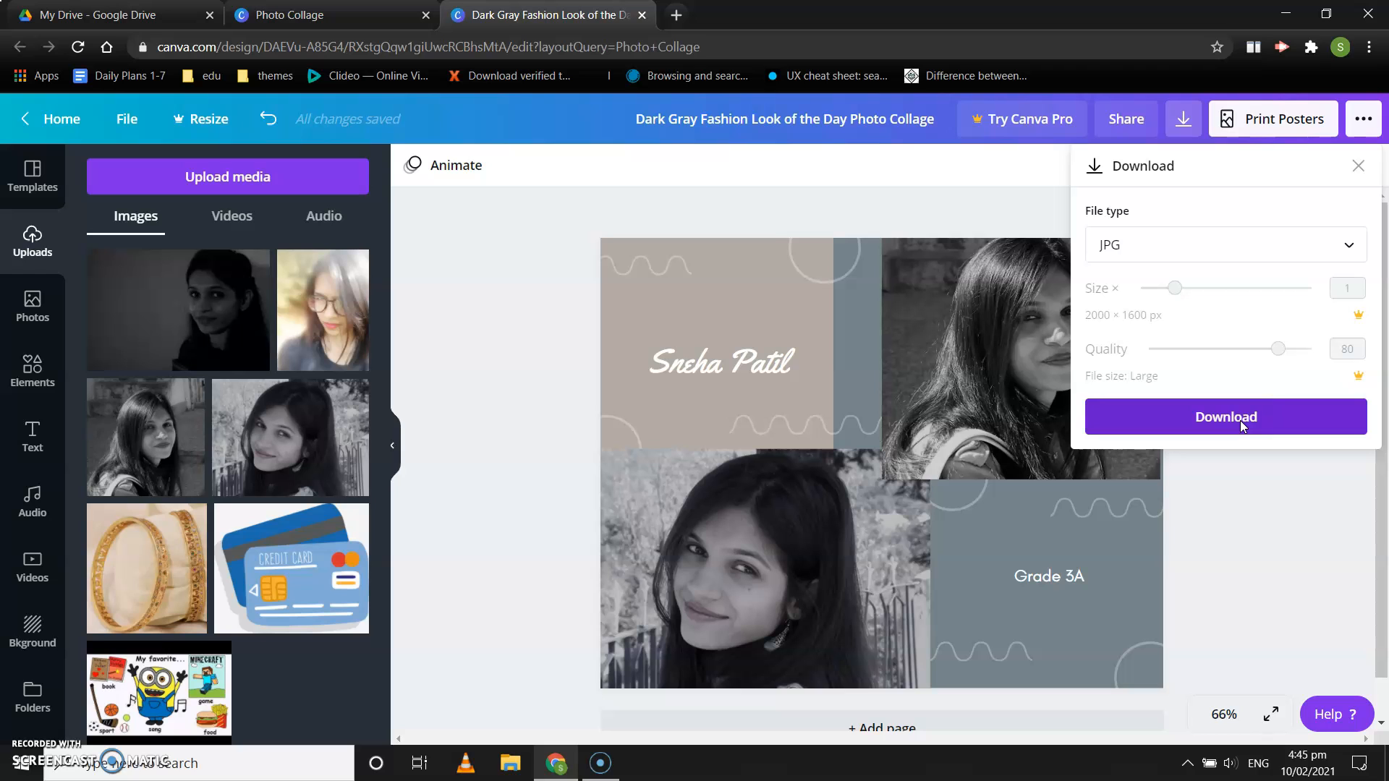
pyautogui.click(1240, 420)
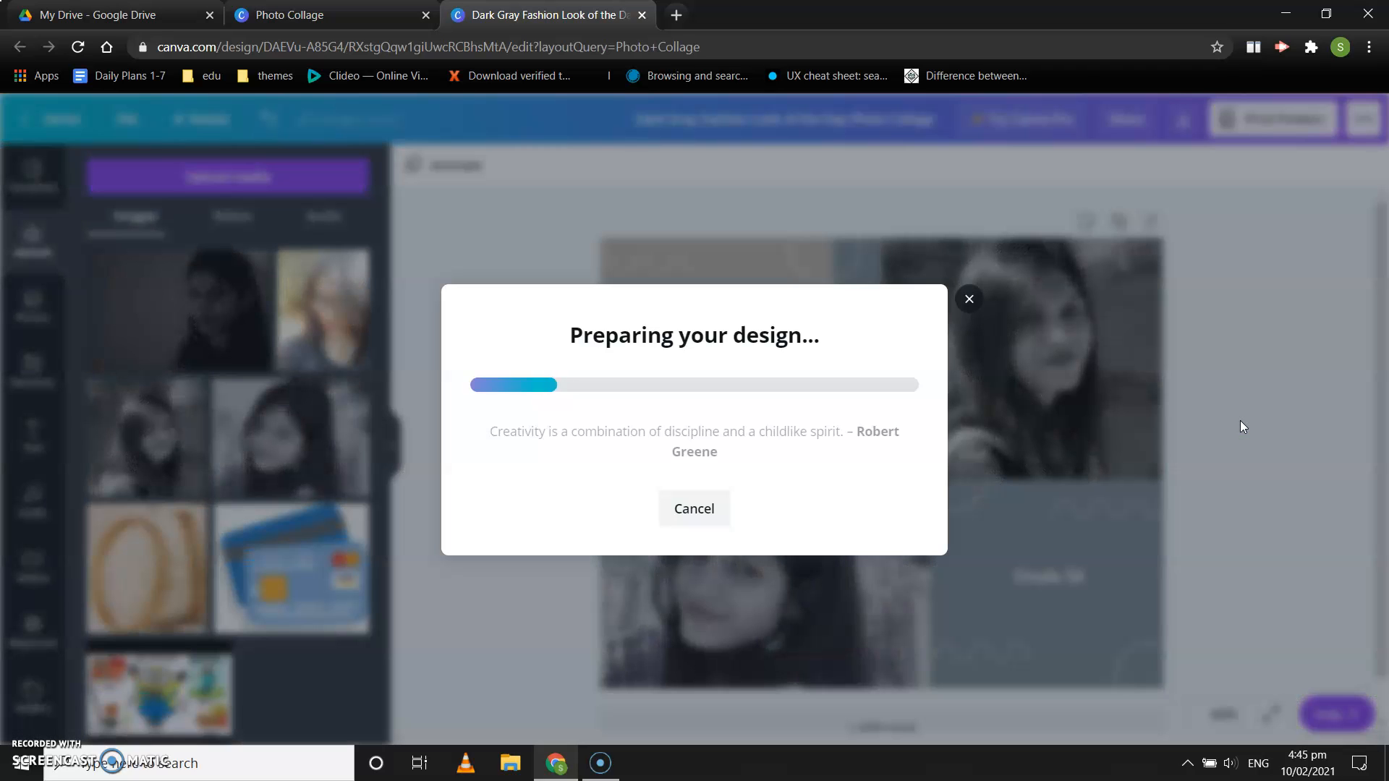